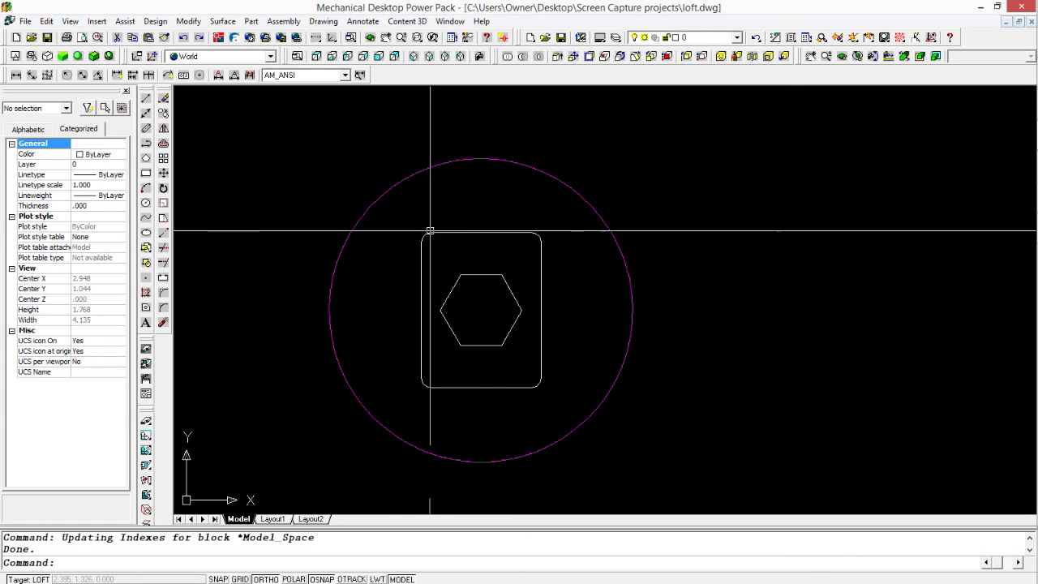
# Step: Select the two halves of the rounded rectangle and the inner hexagon in turn to check how each profile is built
pyautogui.click(475, 230)
pyautogui.click(419, 238)
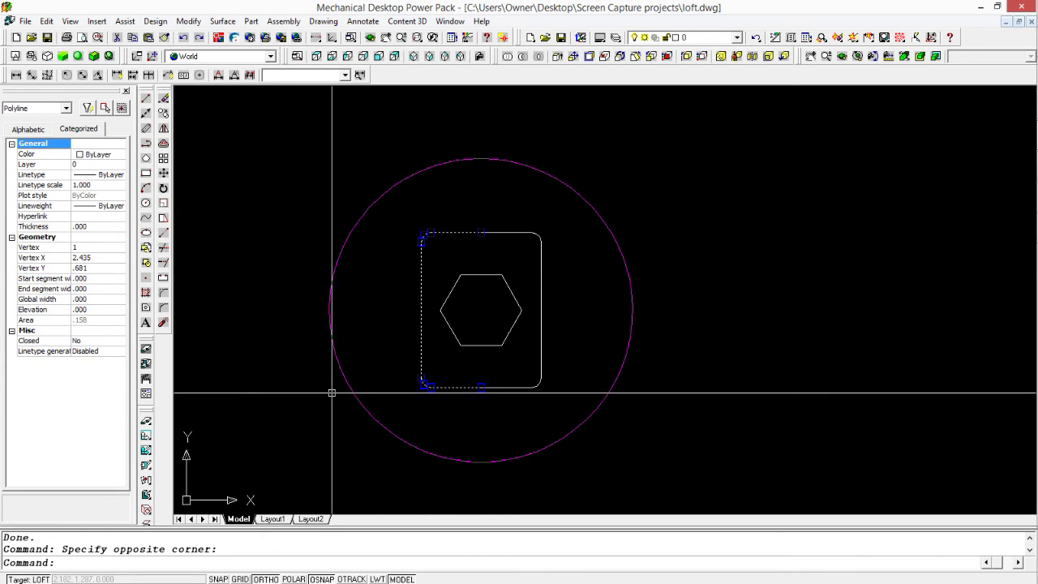
pyautogui.press('Escape')
pyautogui.click(493, 380)
pyautogui.click(492, 375)
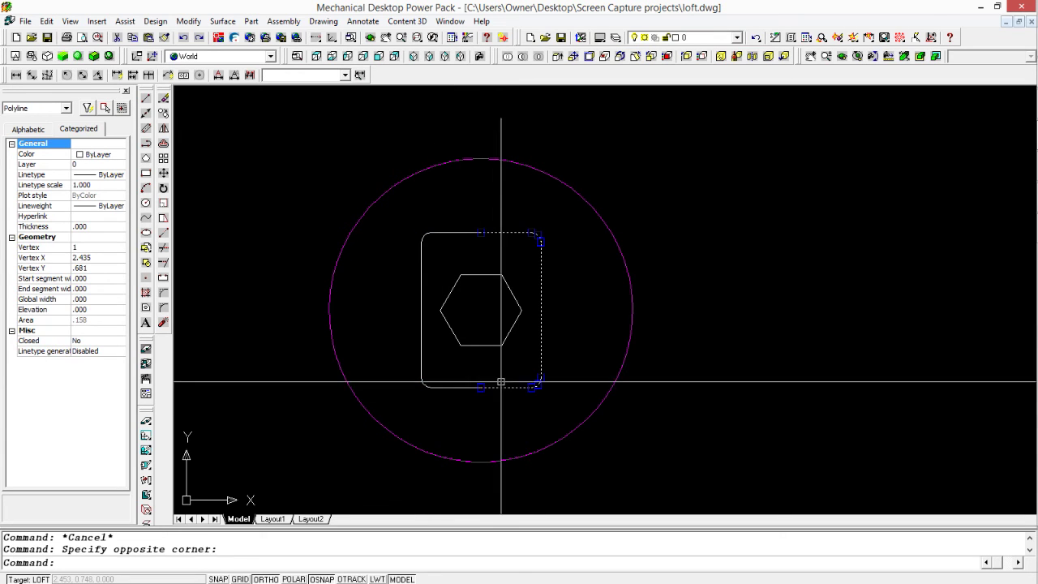
pyautogui.press('Escape')
pyautogui.click(475, 254)
pyautogui.click(410, 221)
pyautogui.press('Escape')
pyautogui.click(642, 377)
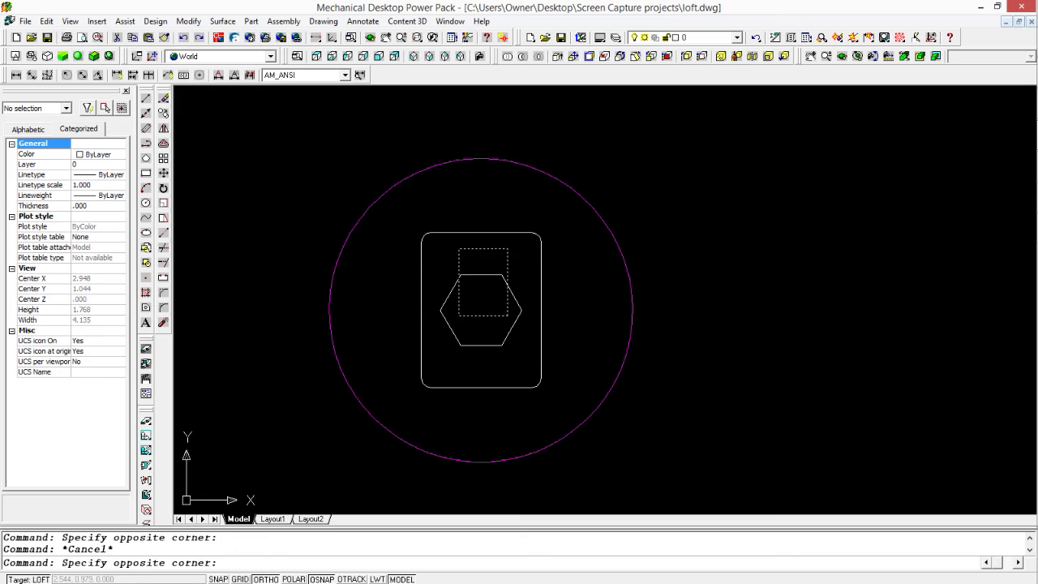
pyautogui.click(460, 249)
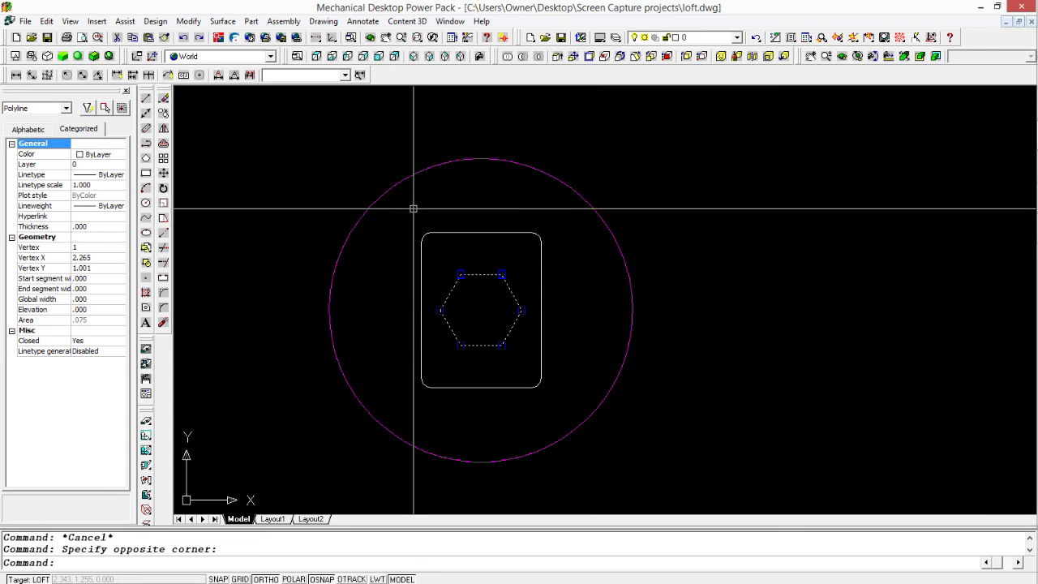
pyautogui.press('Escape')
# Step: Examine the outer magenta circle and the right half of the rounded rectangle by selecting them
pyautogui.click(395, 184)
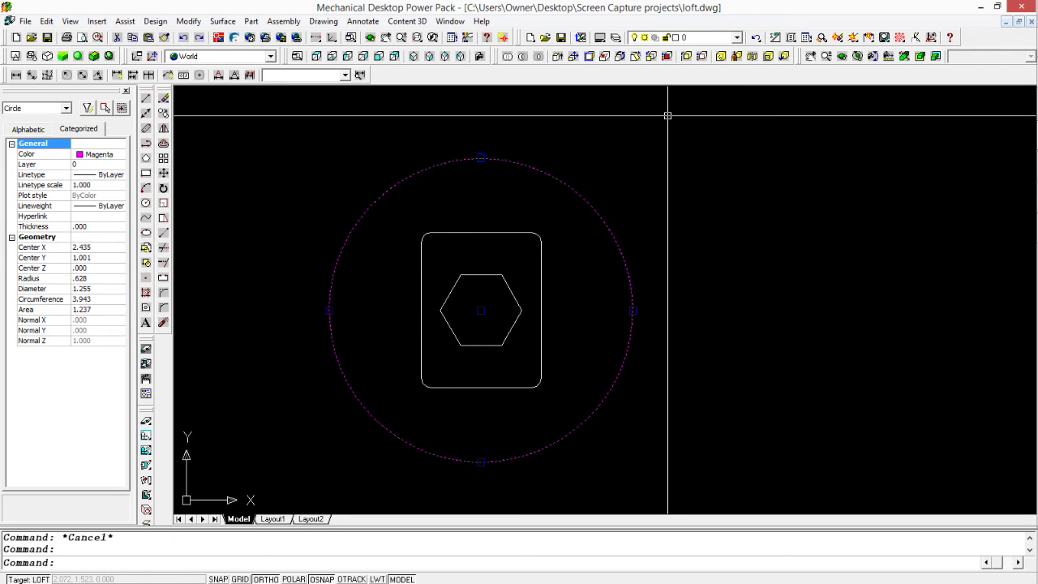
pyautogui.click(475, 233)
pyautogui.press('Escape')
pyautogui.click(510, 233)
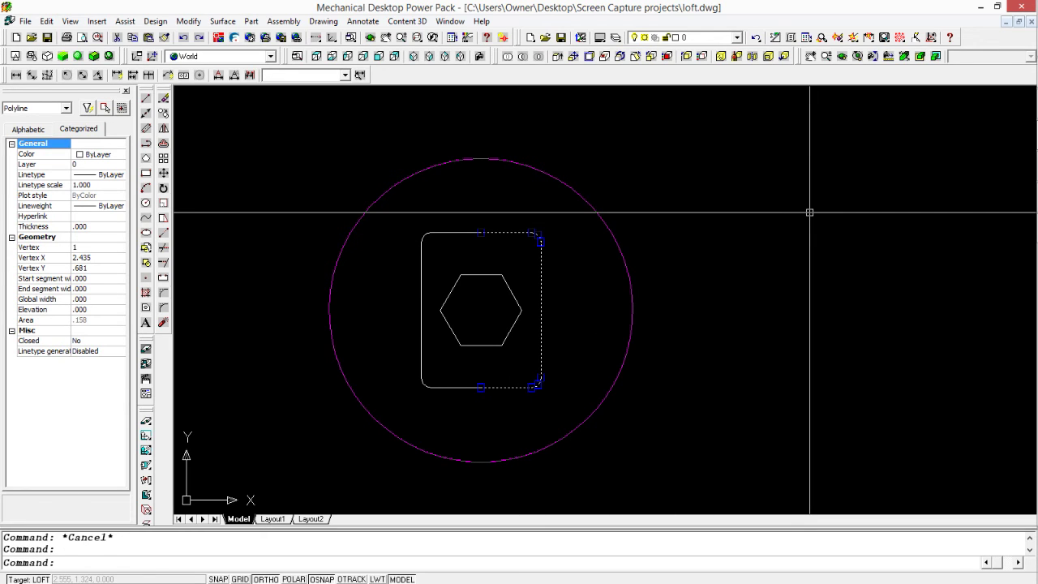
pyautogui.press('Escape')
pyautogui.click(572, 193)
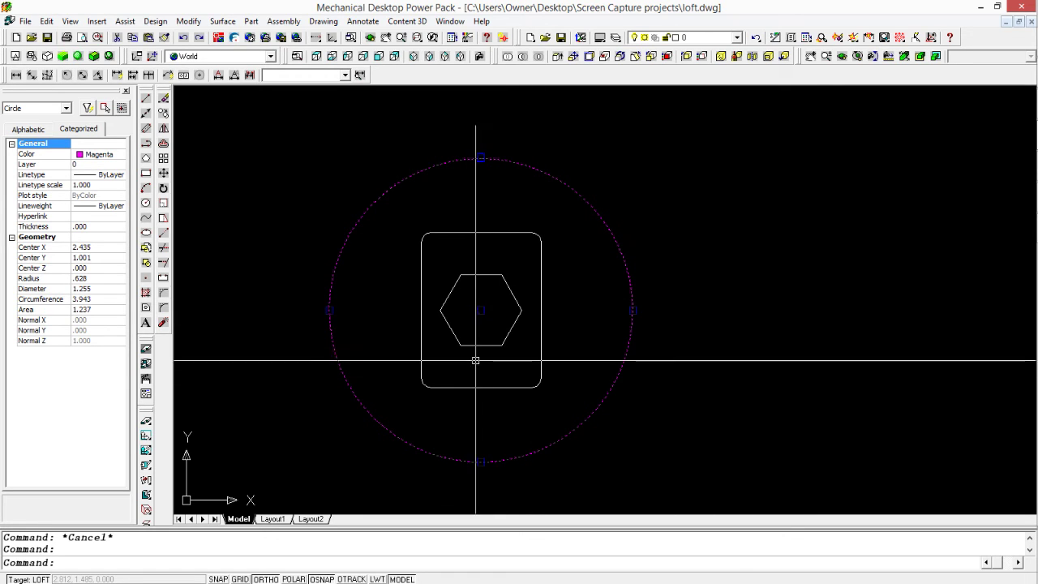
pyautogui.press('Escape')
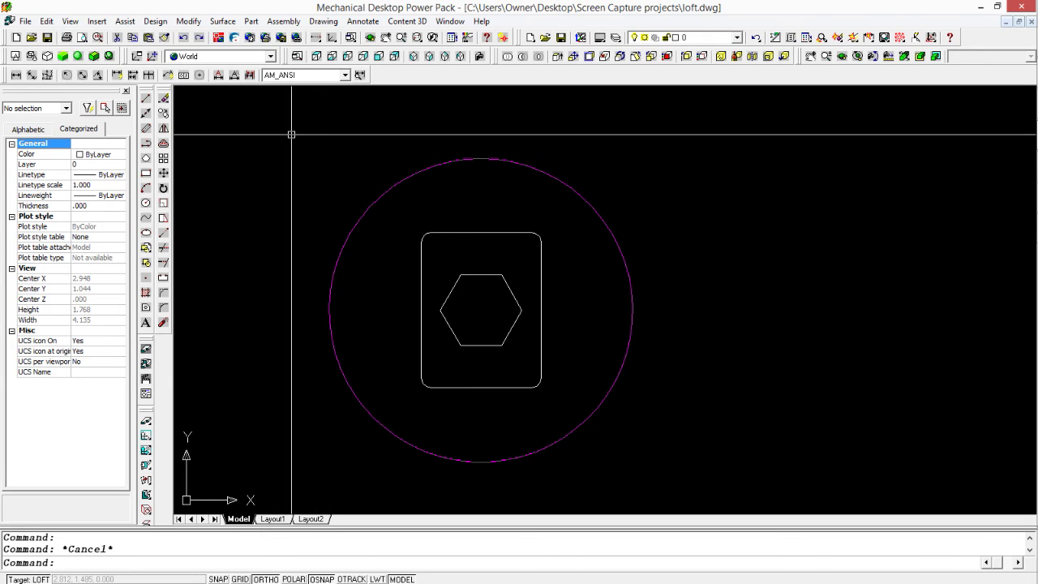
pyautogui.click(355, 296)
pyautogui.click(213, 254)
pyautogui.press('Escape')
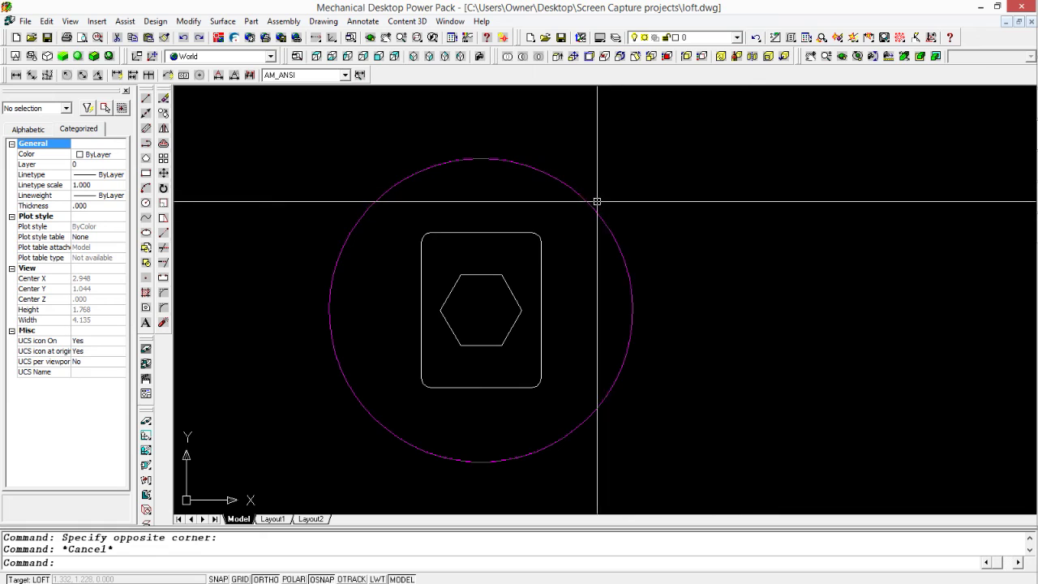
# Step: Compare the rounded rectangle with the hexagon by selecting each to check whether it is a single polyline
pyautogui.press('Escape')
pyautogui.click(568, 246)
pyautogui.click(425, 219)
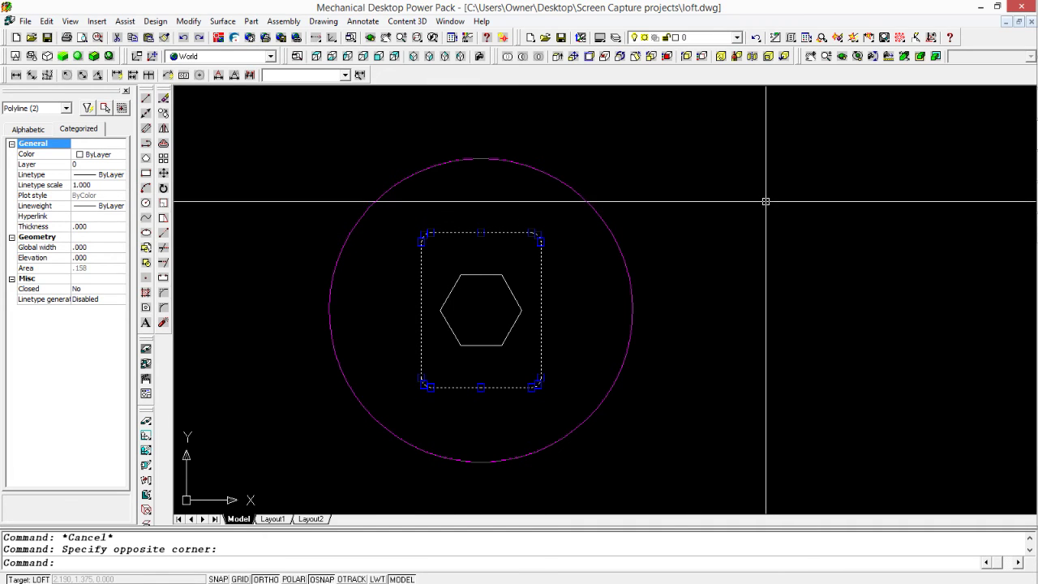
pyautogui.press('Escape')
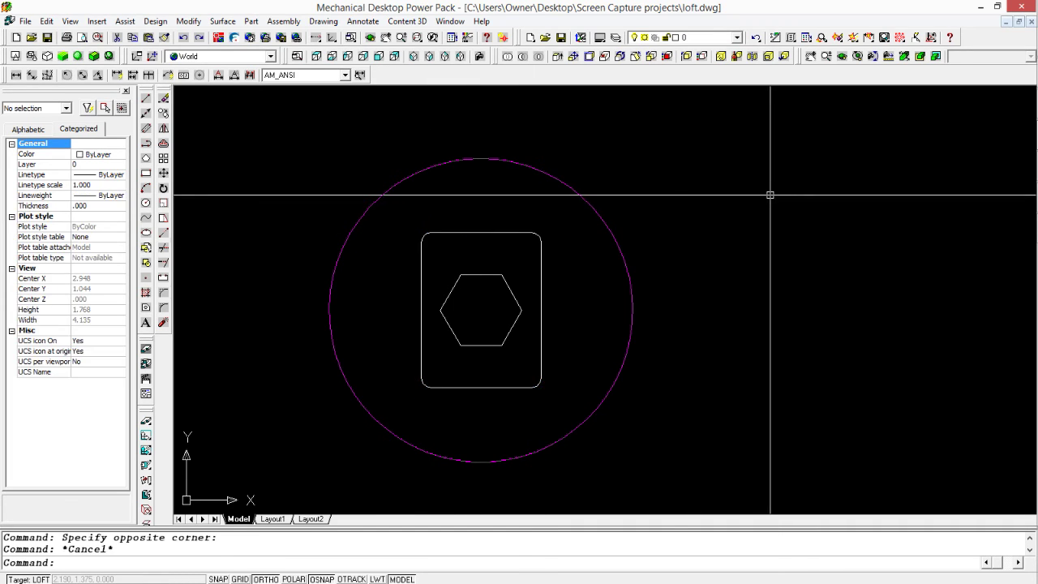
pyautogui.click(514, 359)
pyautogui.click(482, 330)
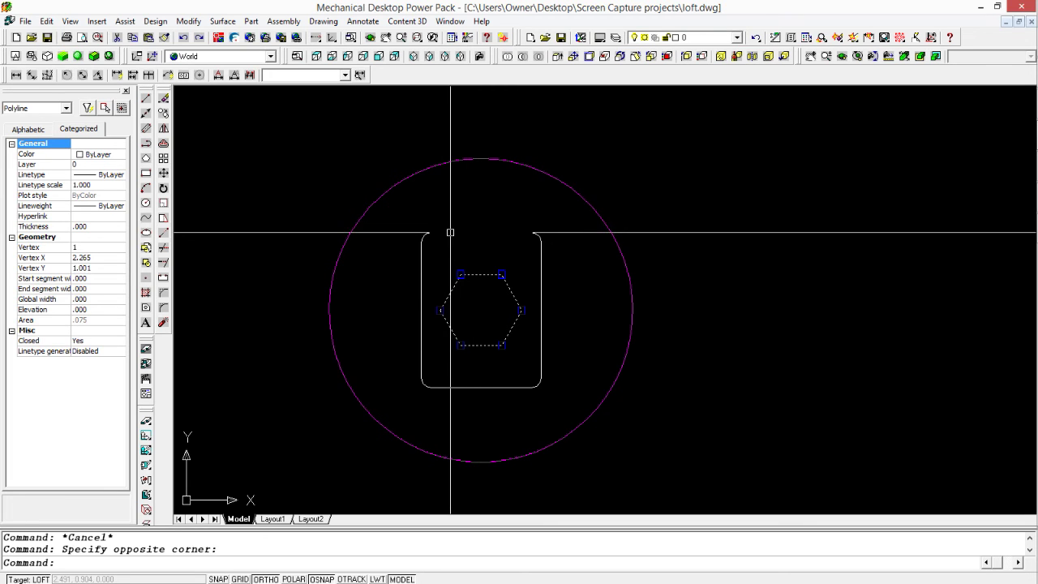
pyautogui.press('Escape')
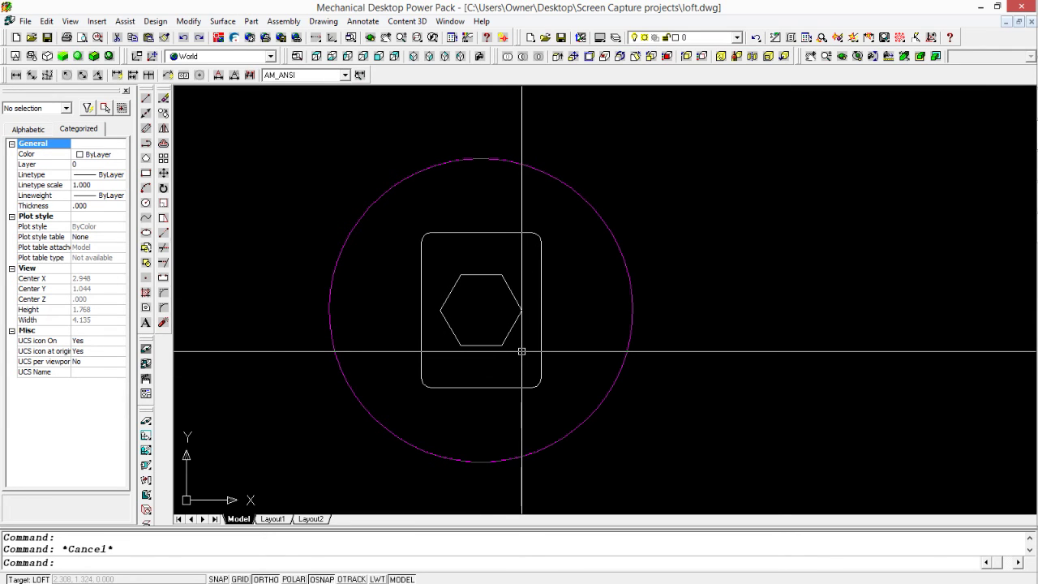
pyautogui.press('Escape')
pyautogui.click(551, 398)
pyautogui.click(467, 388)
pyautogui.click(479, 410)
pyautogui.click(352, 359)
pyautogui.press('Escape')
pyautogui.click(491, 352)
pyautogui.click(459, 326)
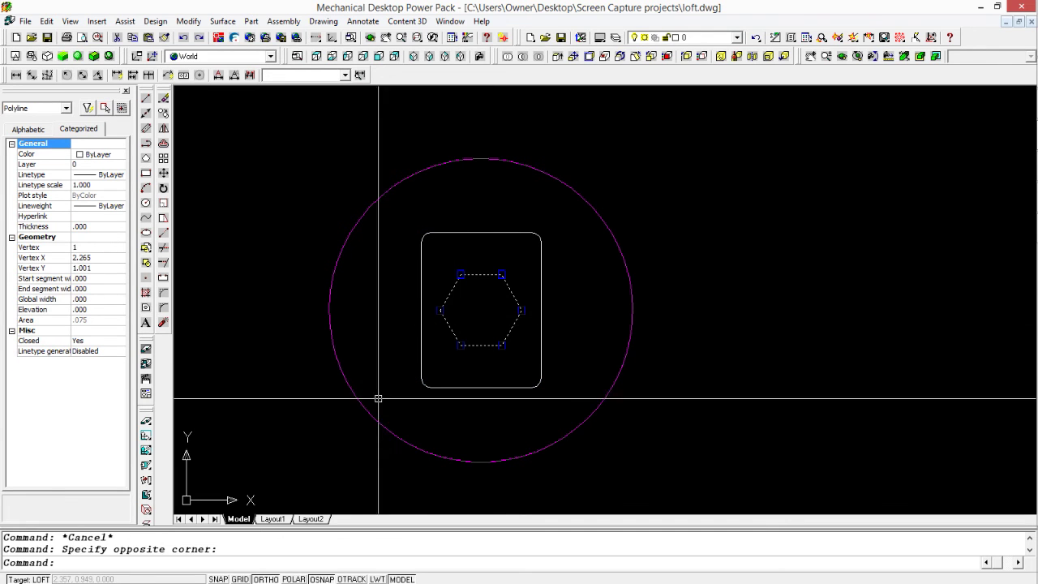
pyautogui.press('Escape')
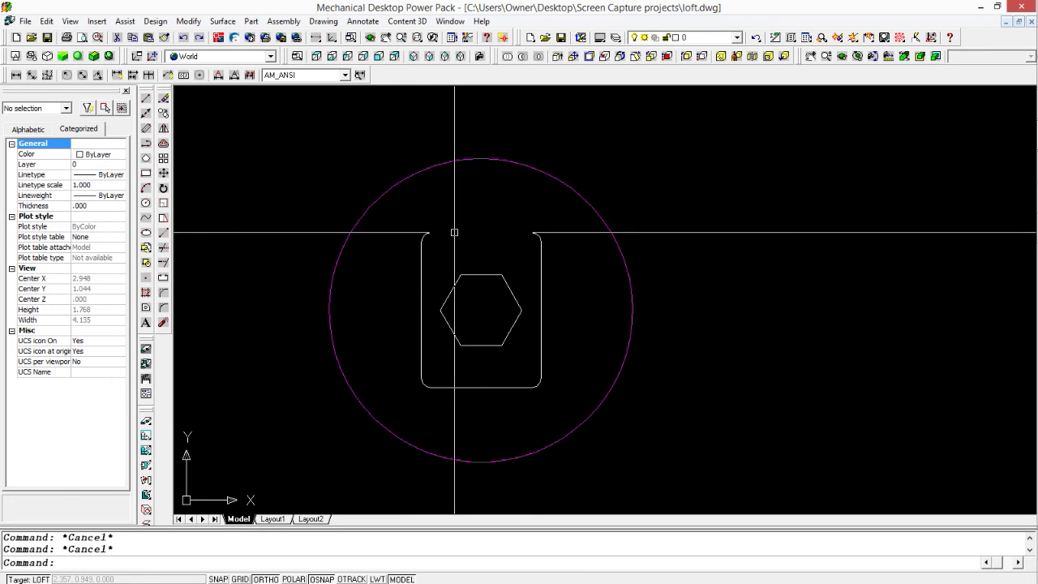
# Step: Explode both polyline halves of the rounded rectangle into separate lines and arcs
pyautogui.click(451, 232)
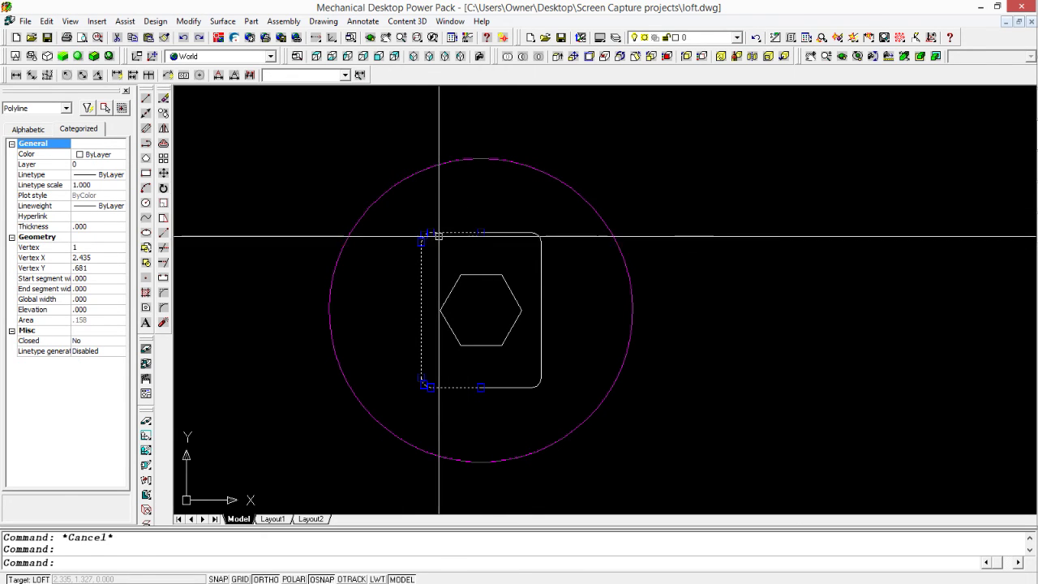
pyautogui.press('Escape')
pyautogui.click(576, 296)
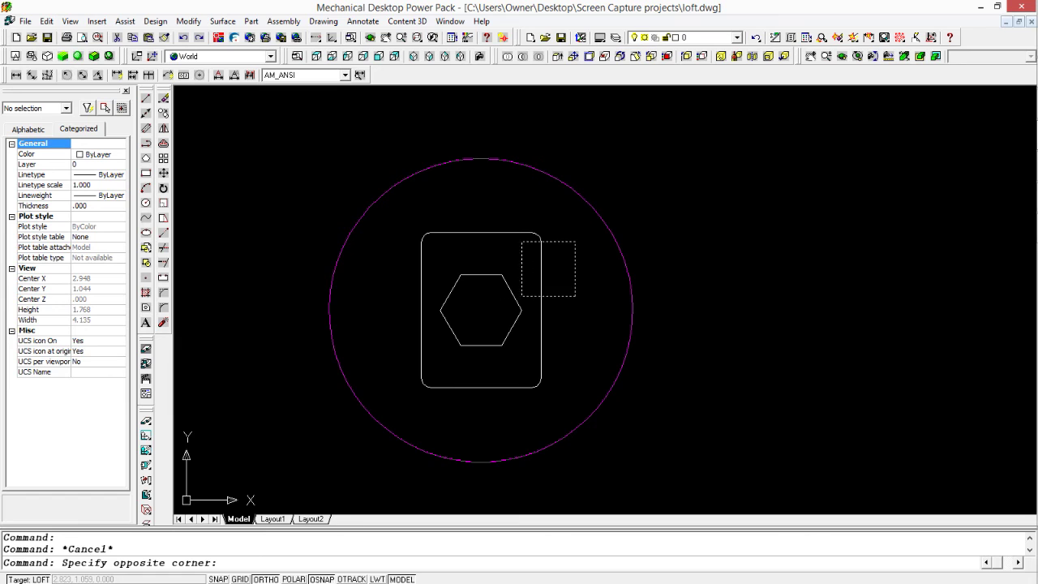
pyautogui.click(532, 240)
pyautogui.click(410, 220)
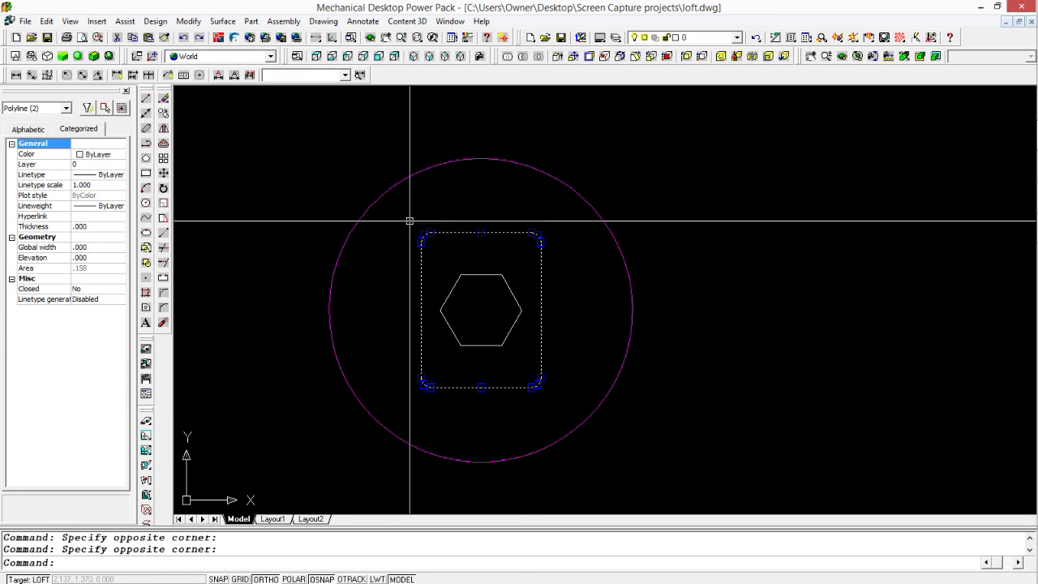
pyautogui.click(163, 323)
pyautogui.press('Escape')
# Step: Delete the split line segments along the rectangle's upper and lower edges, keeping the sides and corner arcs
pyautogui.click(490, 246)
pyautogui.click(475, 202)
pyautogui.press('Delete')
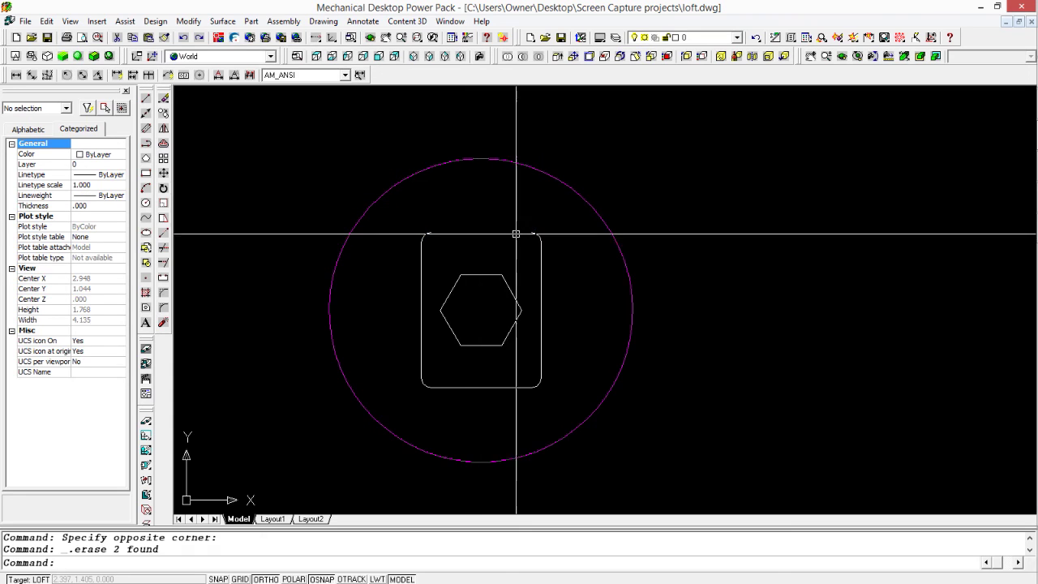
pyautogui.click(491, 398)
pyautogui.click(463, 375)
pyautogui.press('Delete')
pyautogui.press('Escape')
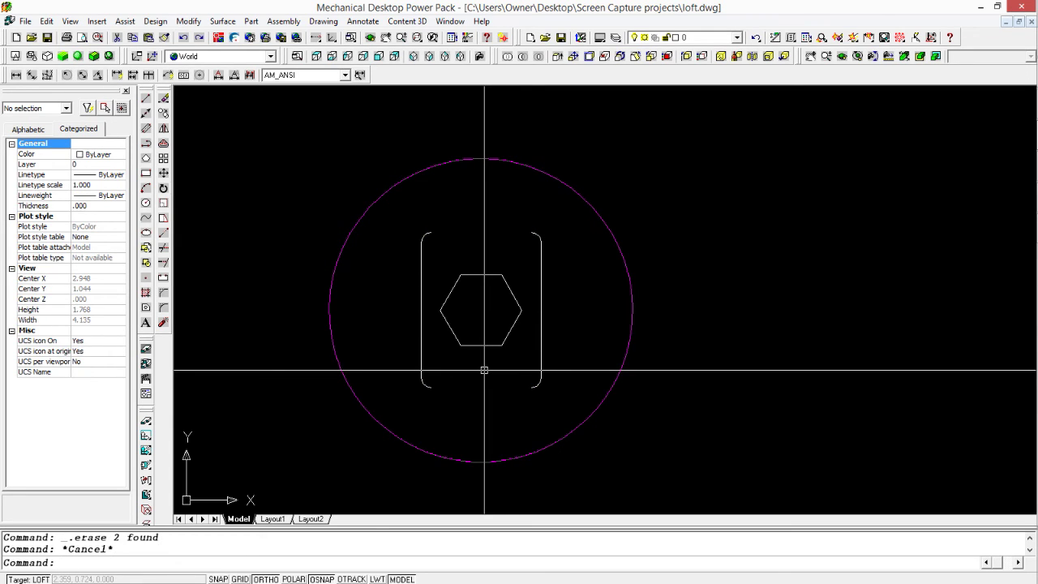
# Step: Draw one continuous line across each of the upper and lower gaps, between the endpoints of the corner arcs
pyautogui.write('l')
pyautogui.press('Return')
pyautogui.click(531, 233)
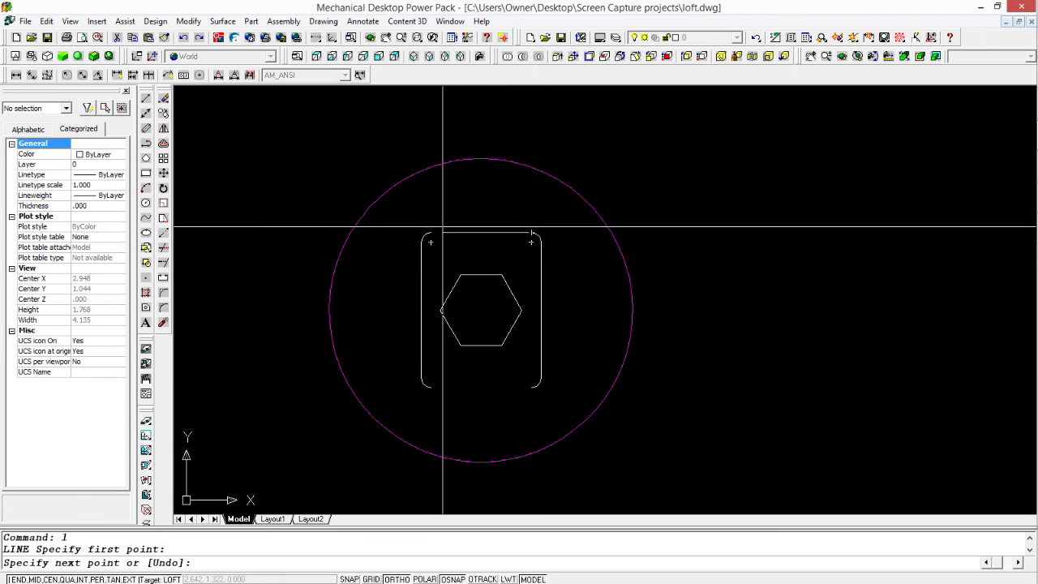
pyautogui.click(431, 234)
pyautogui.press('Return')
pyautogui.press('Return')
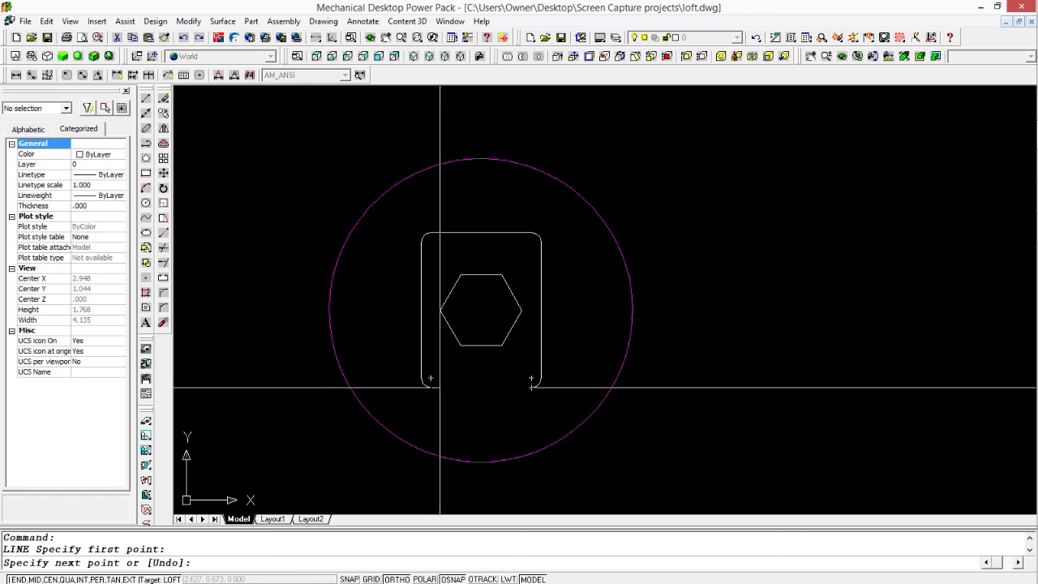
pyautogui.click(431, 386)
pyautogui.press('Return')
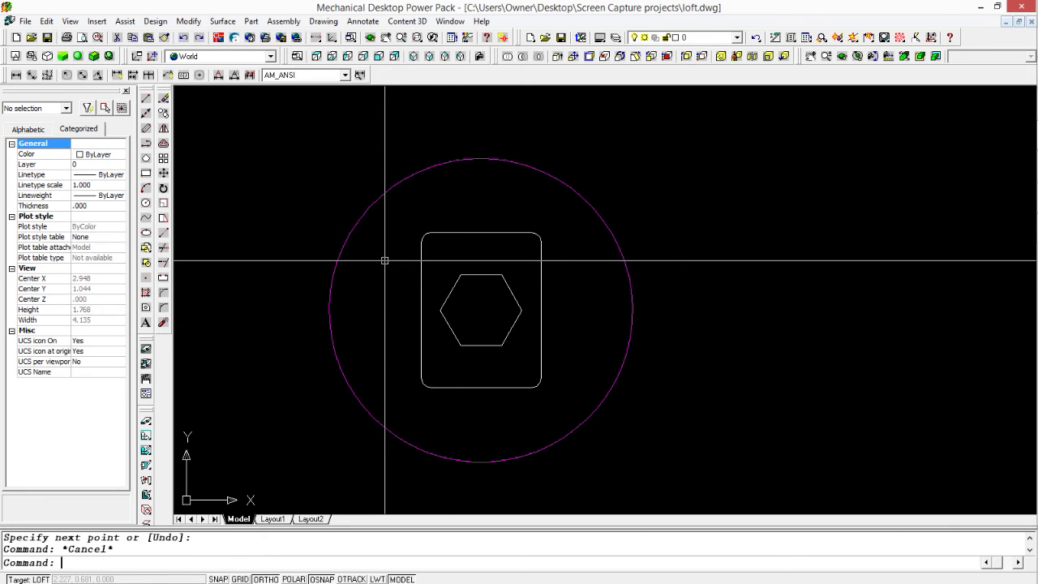
# Step: Convert the rectangle's upper line to a polyline with PEDIT and join all the rectangle's segments to it
pyautogui.press('Return')
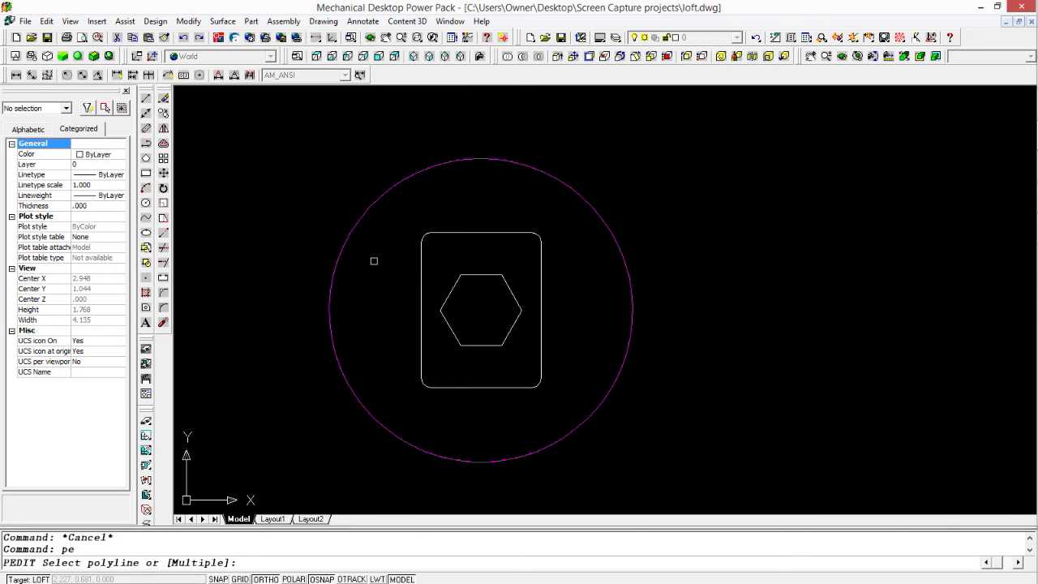
pyautogui.click(484, 233)
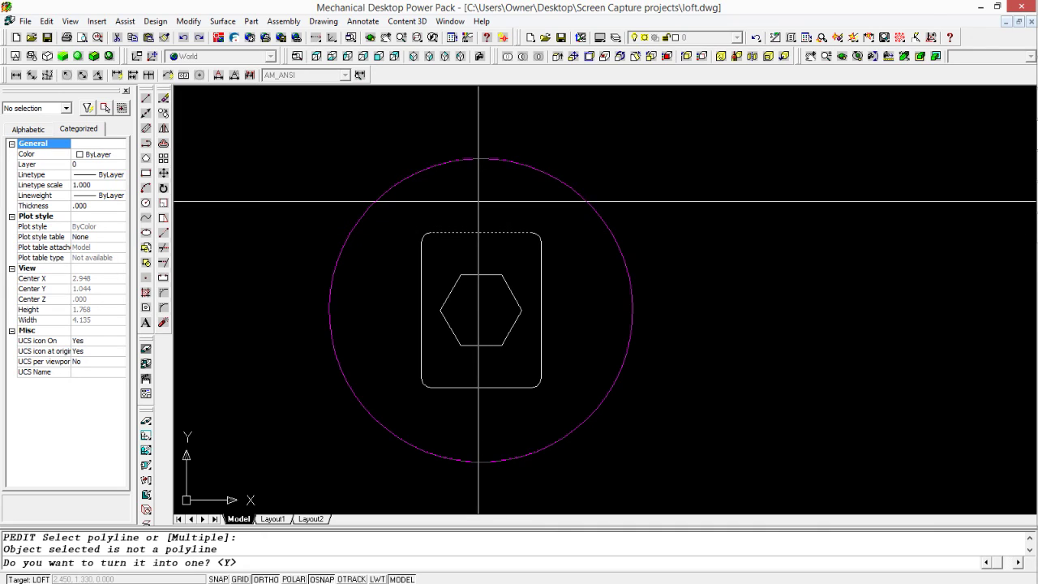
pyautogui.press('Return')
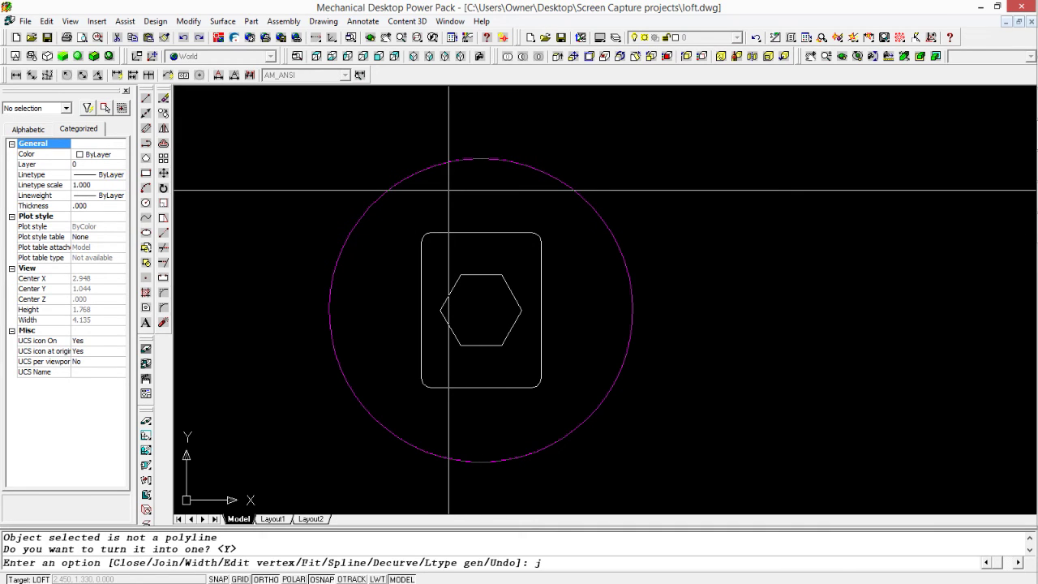
pyautogui.write('j')
pyautogui.press('Return')
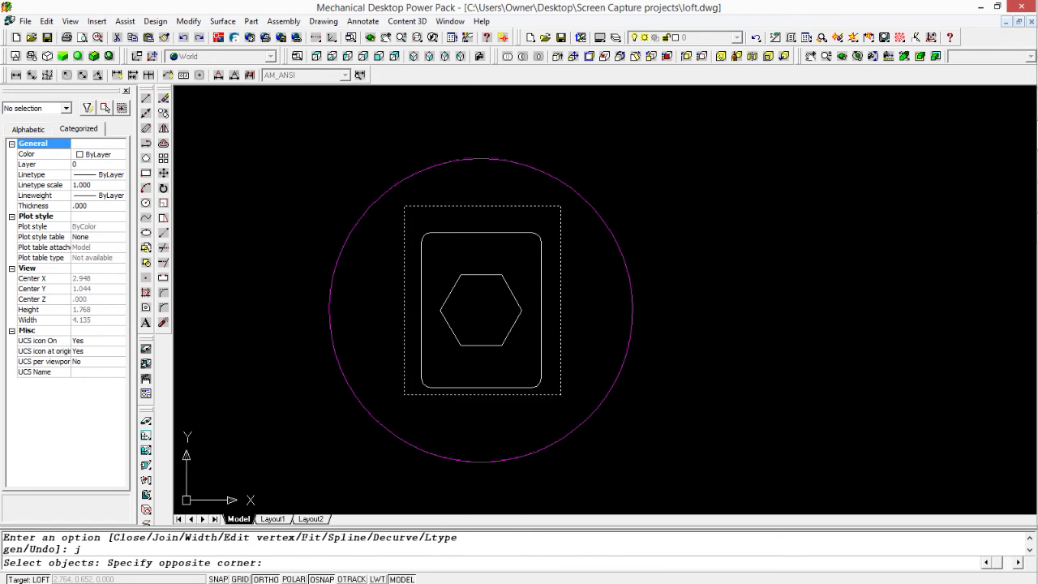
pyautogui.click(405, 206)
pyautogui.press('Return')
pyautogui.press('Escape')
pyautogui.press('Escape')
# Step: Select the rejoined rectangle and the hexagon in turn to check that each is a single closed polyline
pyautogui.click(417, 234)
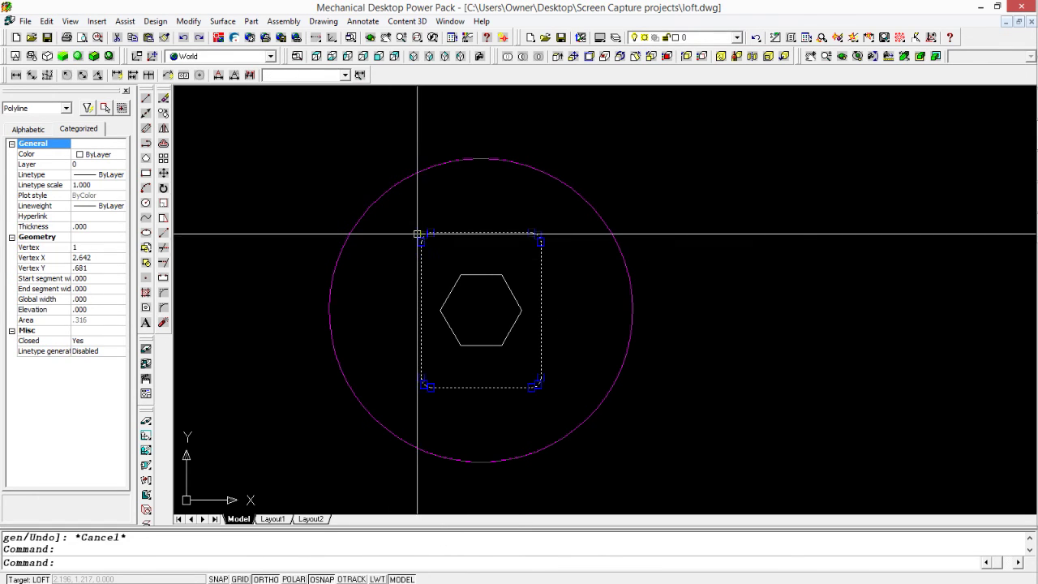
pyautogui.press('Escape')
pyautogui.click(452, 292)
pyautogui.click(386, 204)
pyautogui.click(297, 215)
pyautogui.press('Escape')
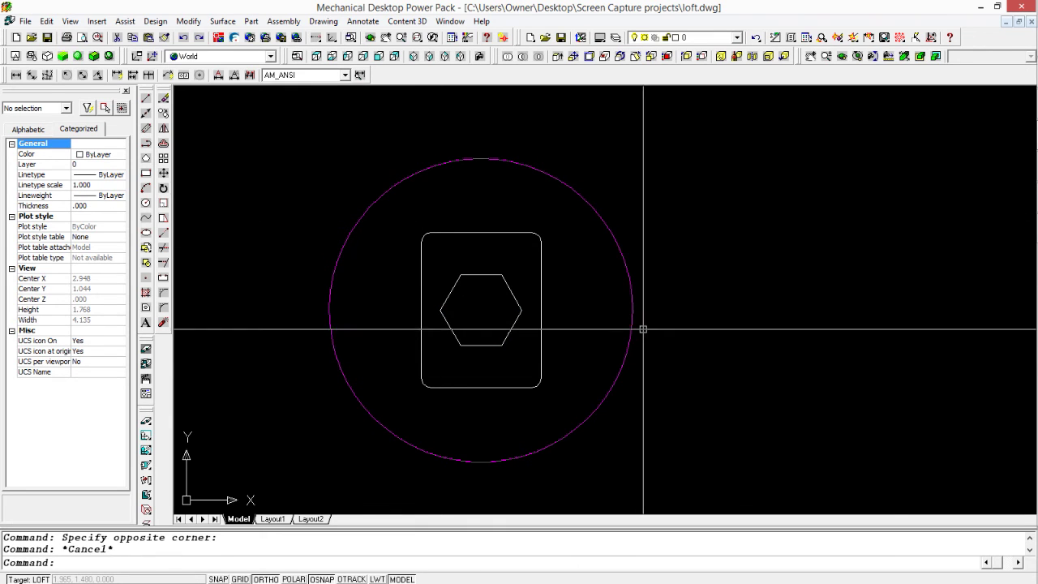
pyautogui.click(541, 275)
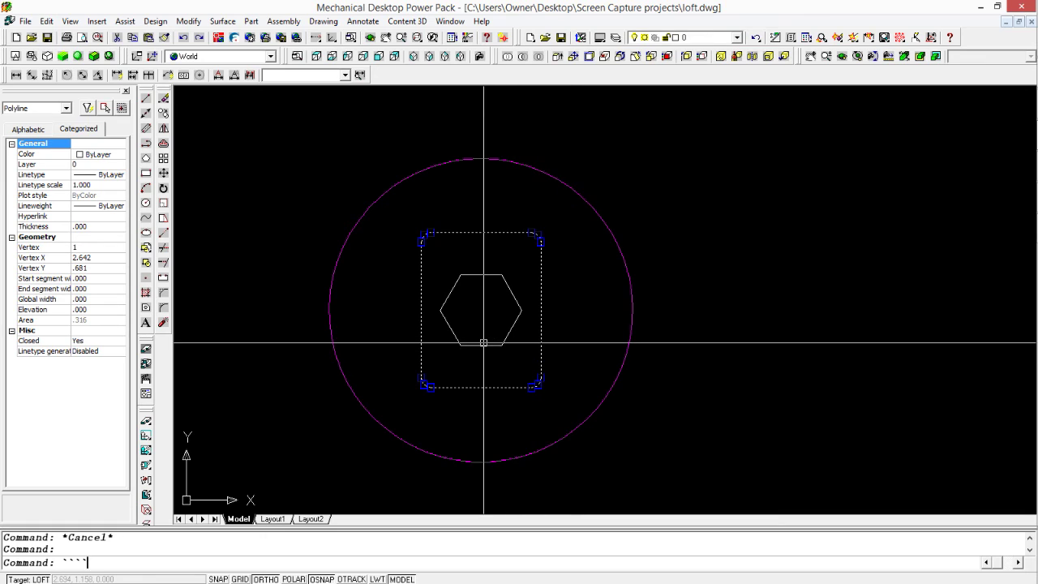
pyautogui.press('Escape')
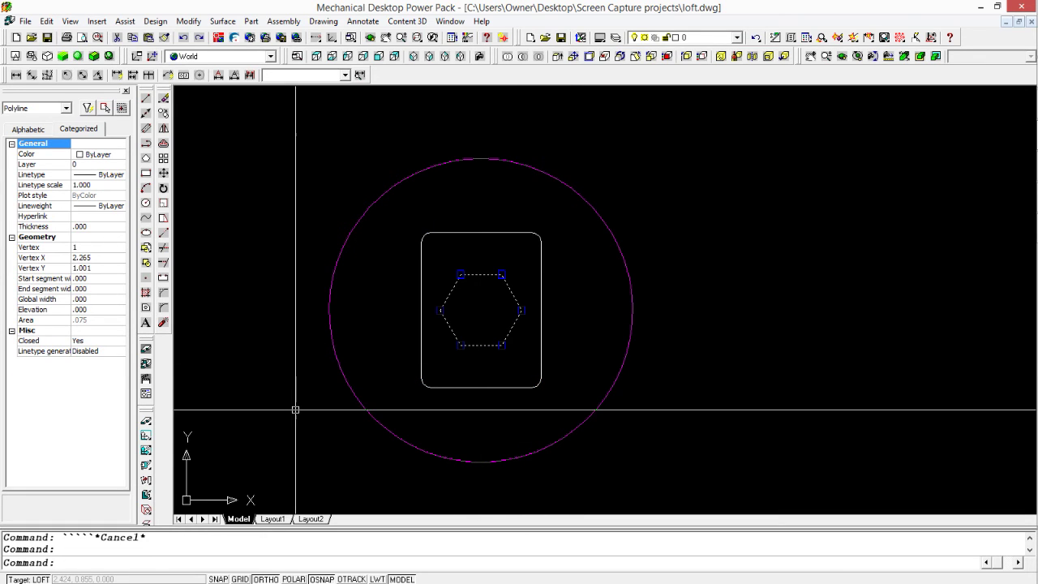
pyautogui.press('Escape')
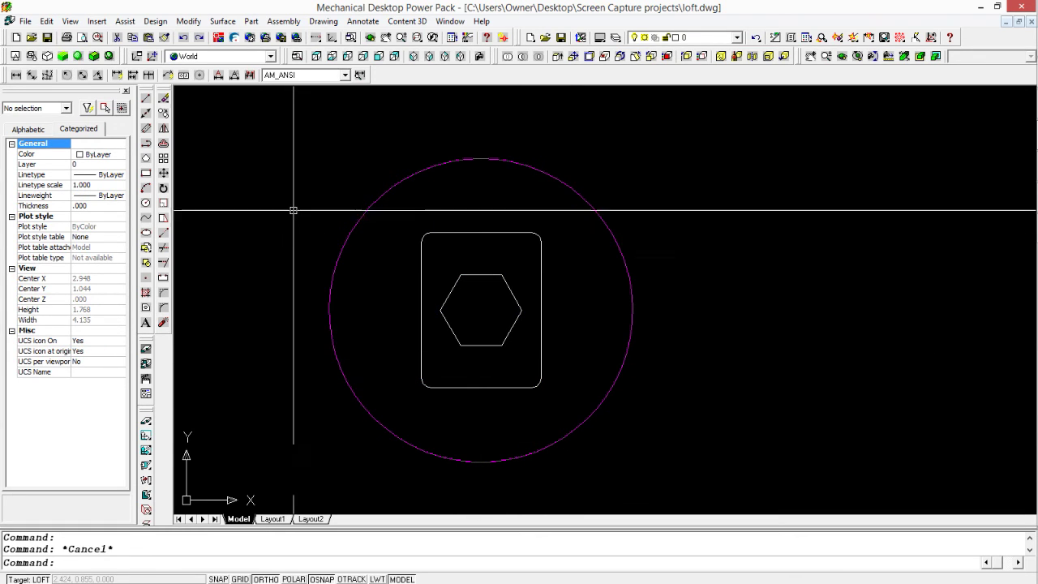
# Step: Save the drawing under its existing name
pyautogui.click(26, 22)
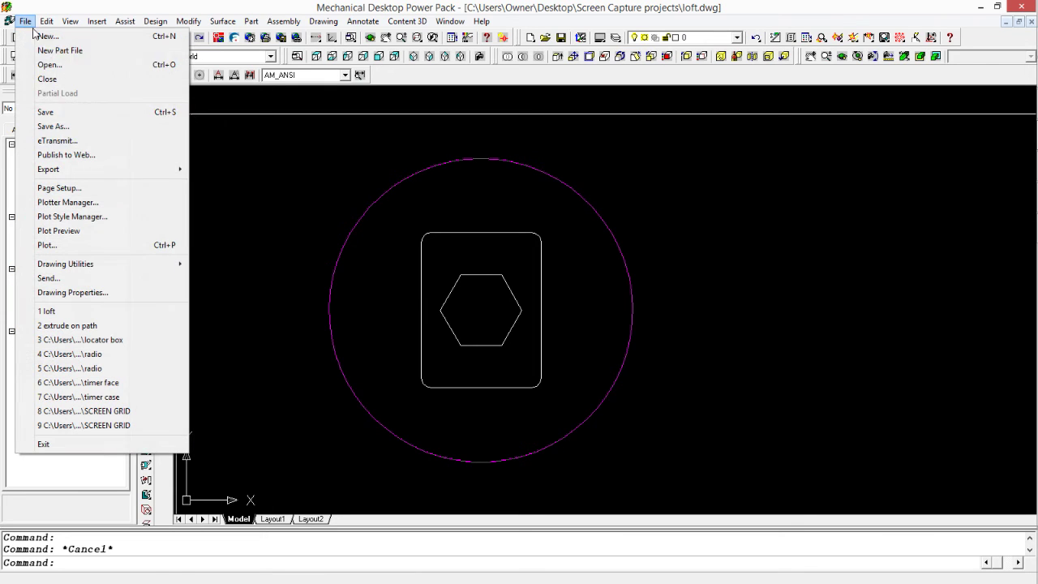
pyautogui.click(57, 114)
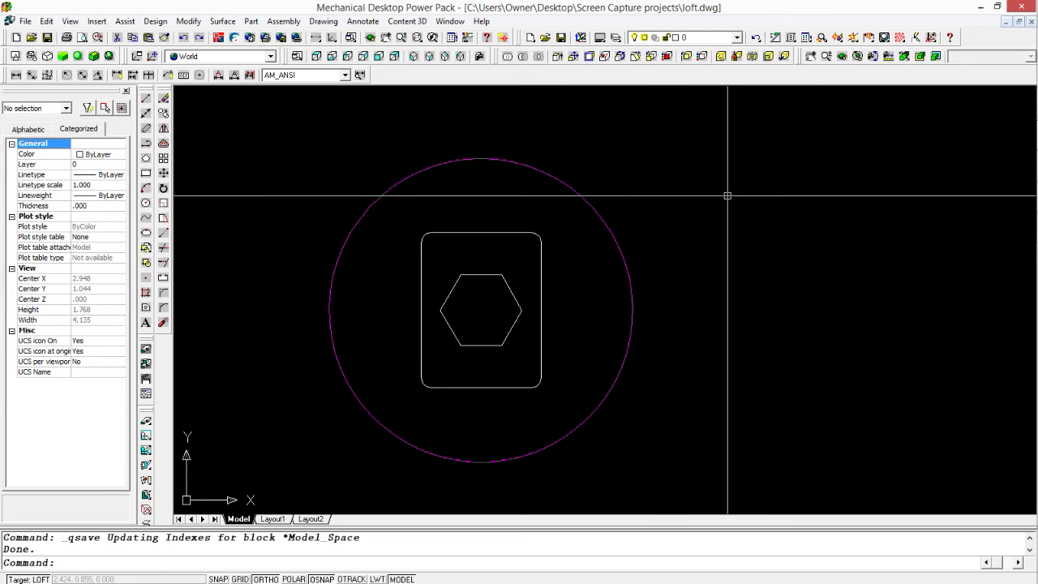
pyautogui.press('Escape')
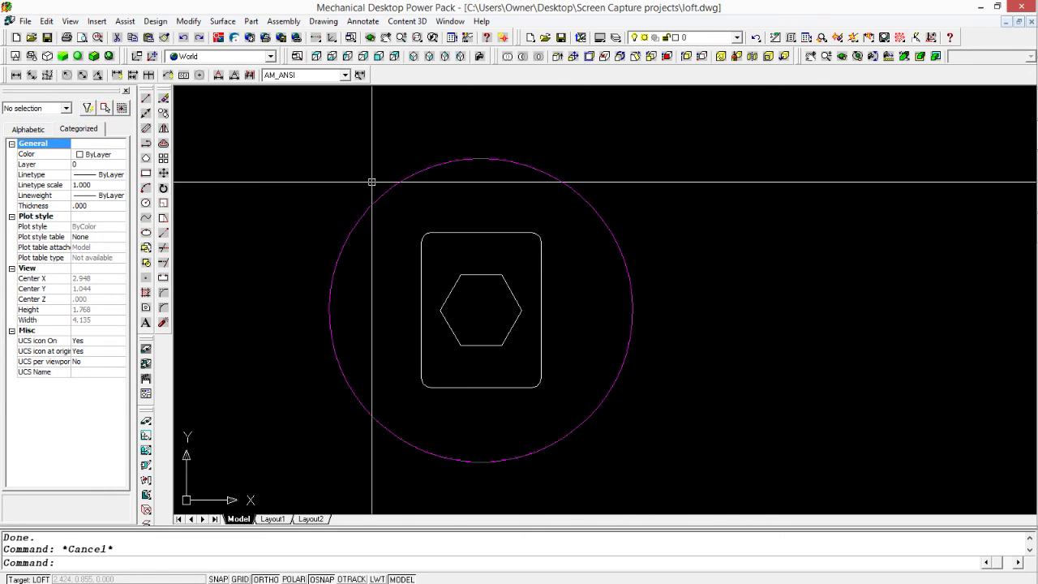
# Step: Save a copy of the drawing as loft.dxf in the AutoCAD 2000 DXF format in the Screen Capture projects folder
pyautogui.click(25, 22)
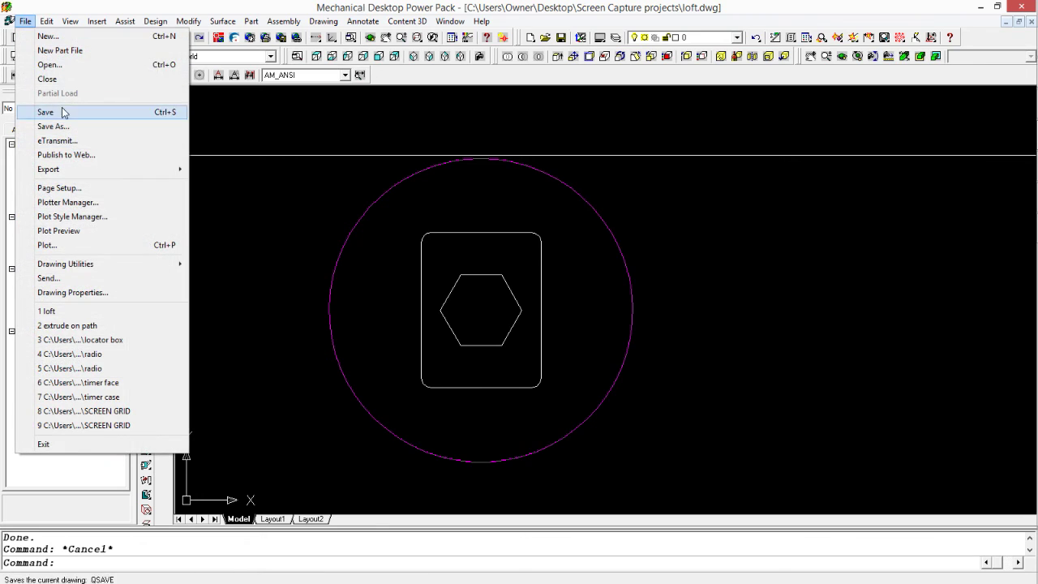
pyautogui.click(62, 128)
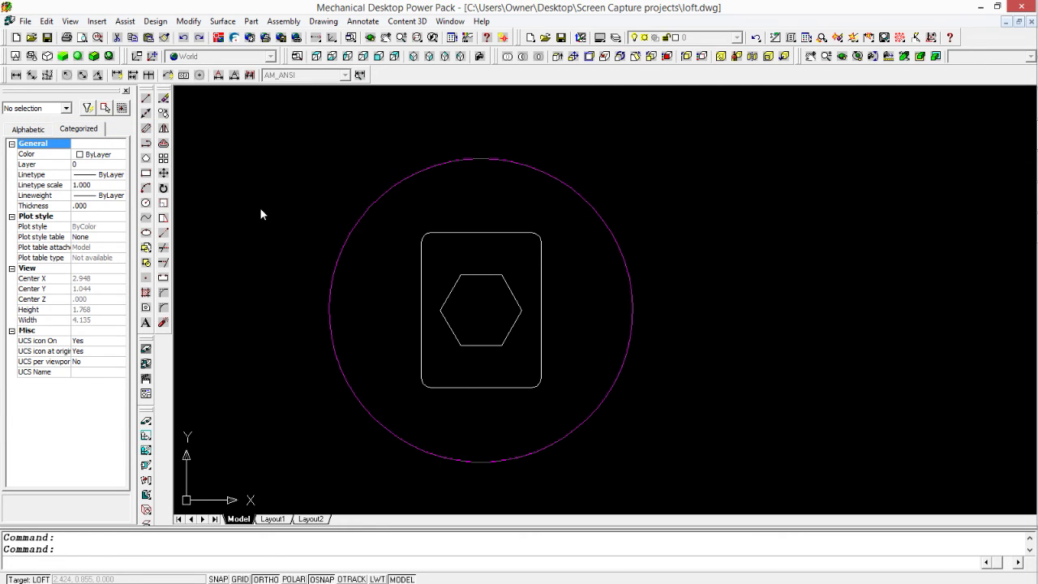
pyautogui.click(643, 410)
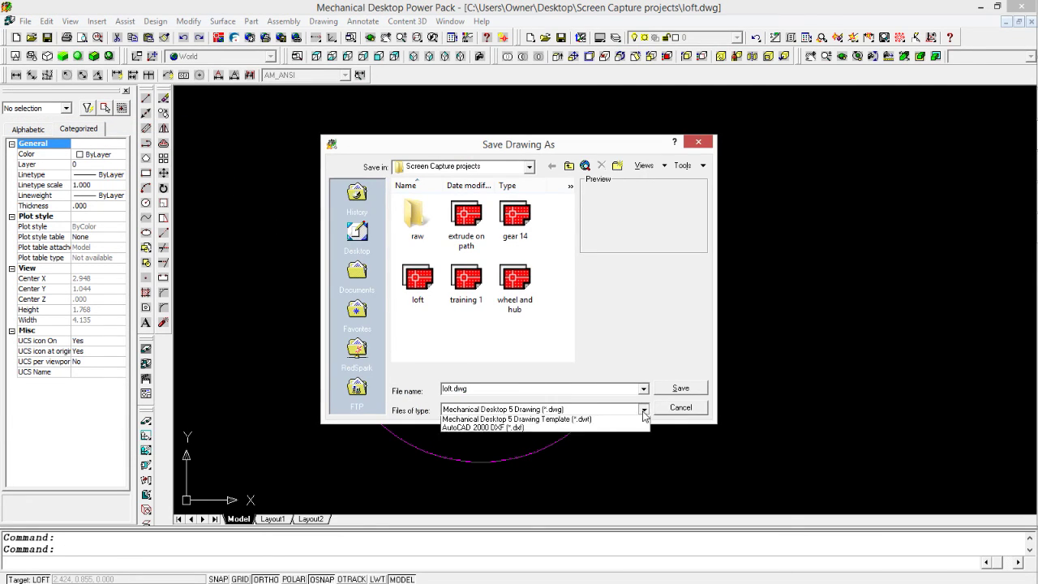
pyautogui.click(496, 455)
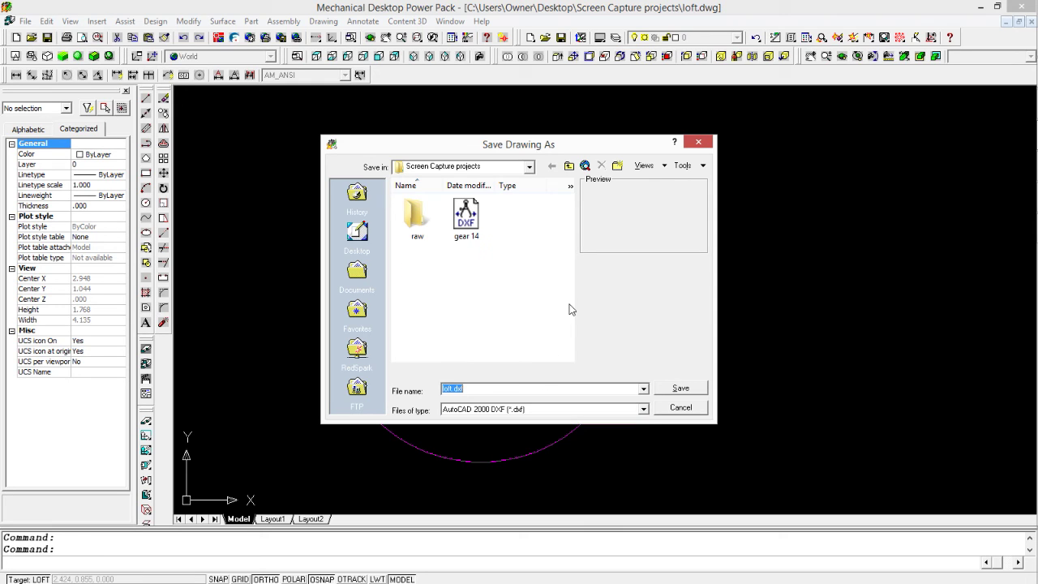
pyautogui.click(680, 388)
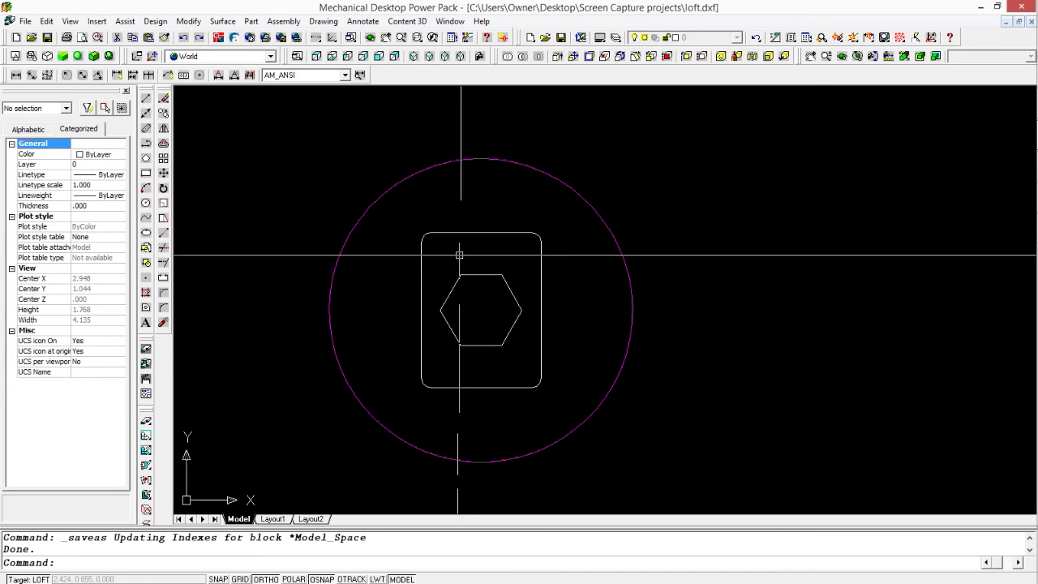
pyautogui.press('Escape')
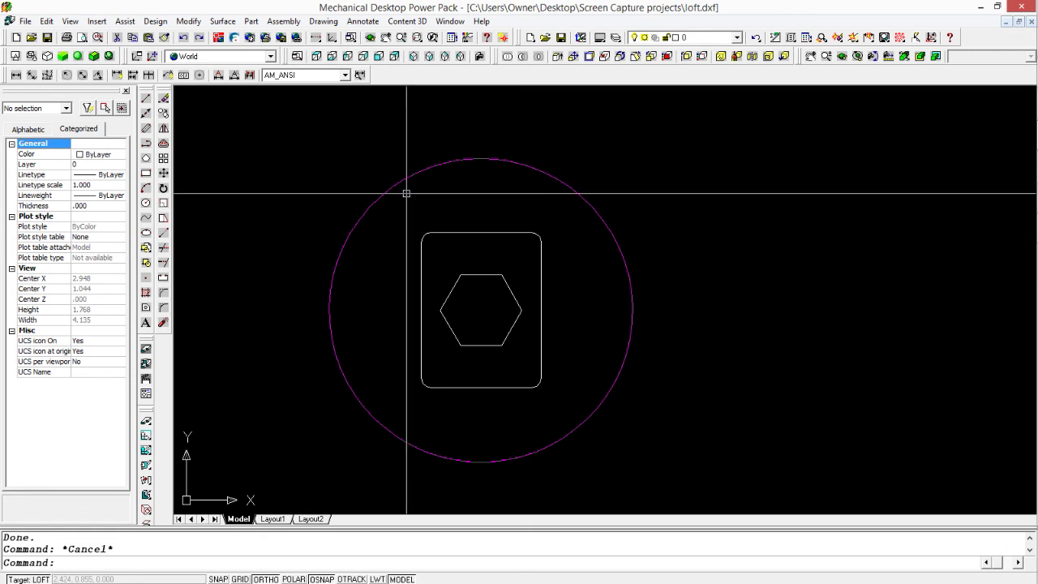
pyautogui.click(693, 472)
pyautogui.click(387, 170)
pyautogui.press('Escape')
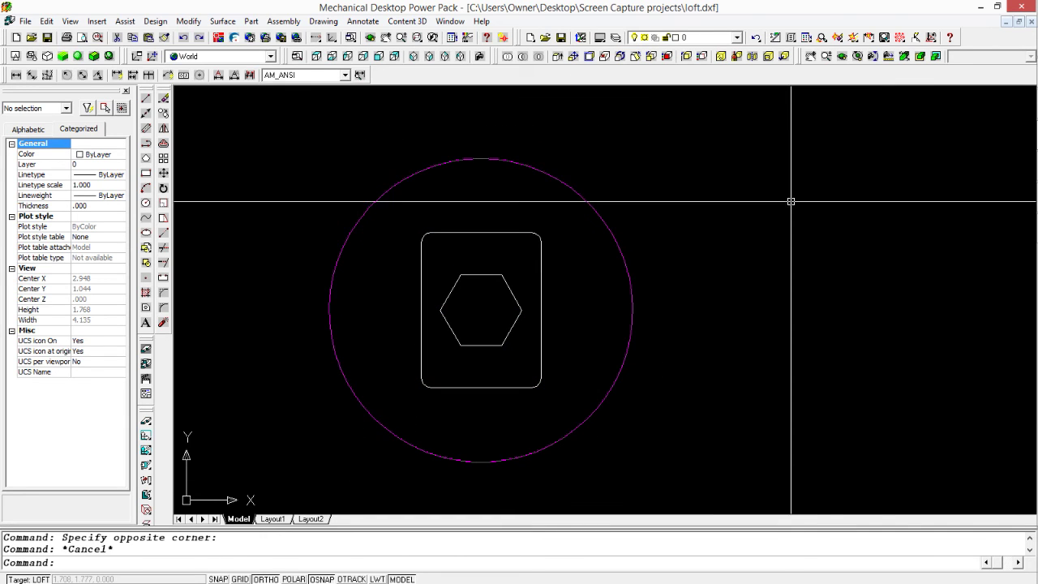
# Step: Switch to Cubify Design and import the loft DXF file in inches, maintaining projection and importing only visible layers
pyautogui.click(982, 8)
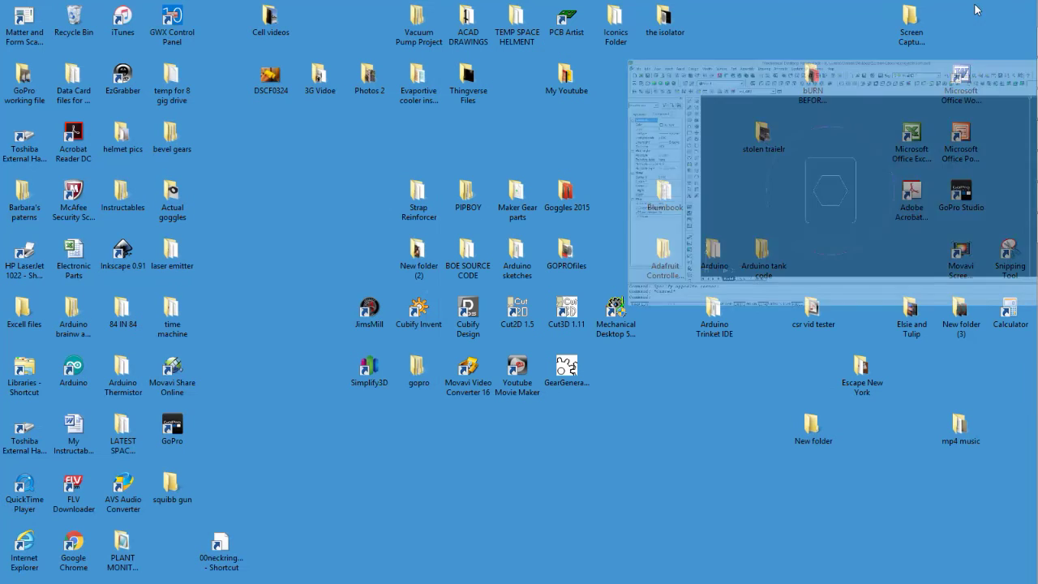
pyautogui.moveTo(1029, 138)
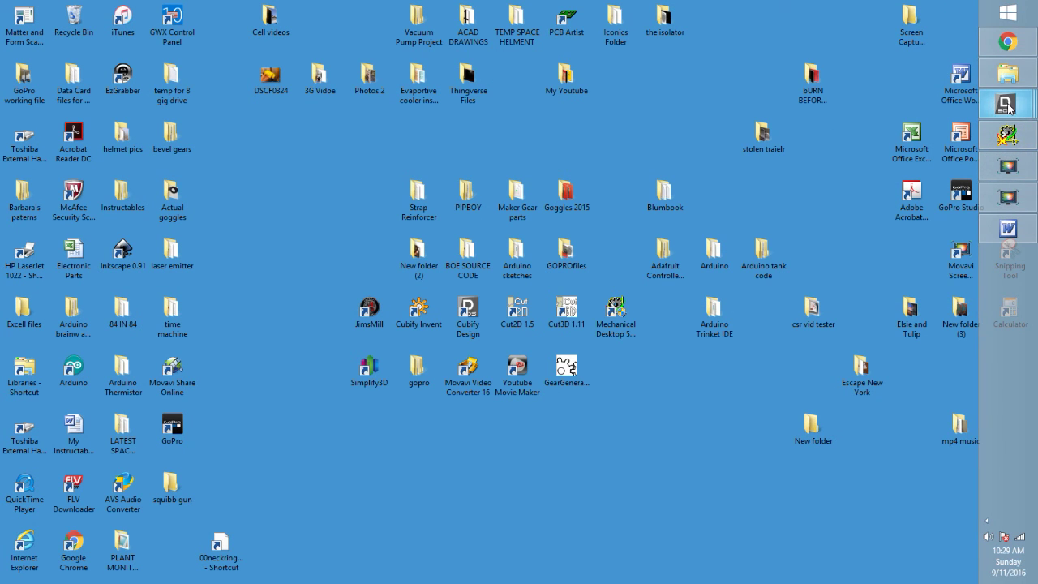
pyautogui.moveTo(1006, 104)
pyautogui.click(866, 84)
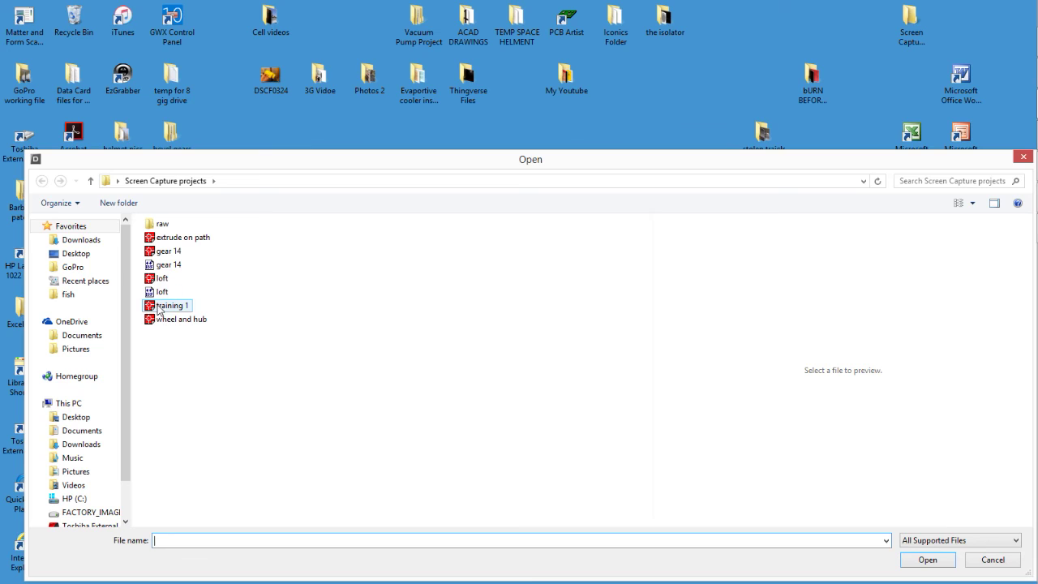
pyautogui.click(165, 291)
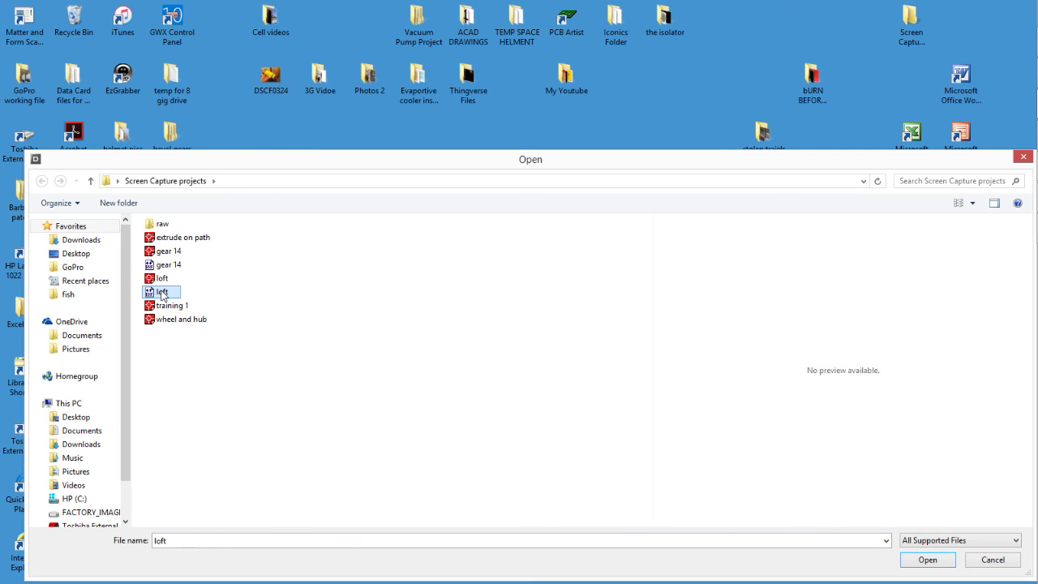
pyautogui.click(927, 558)
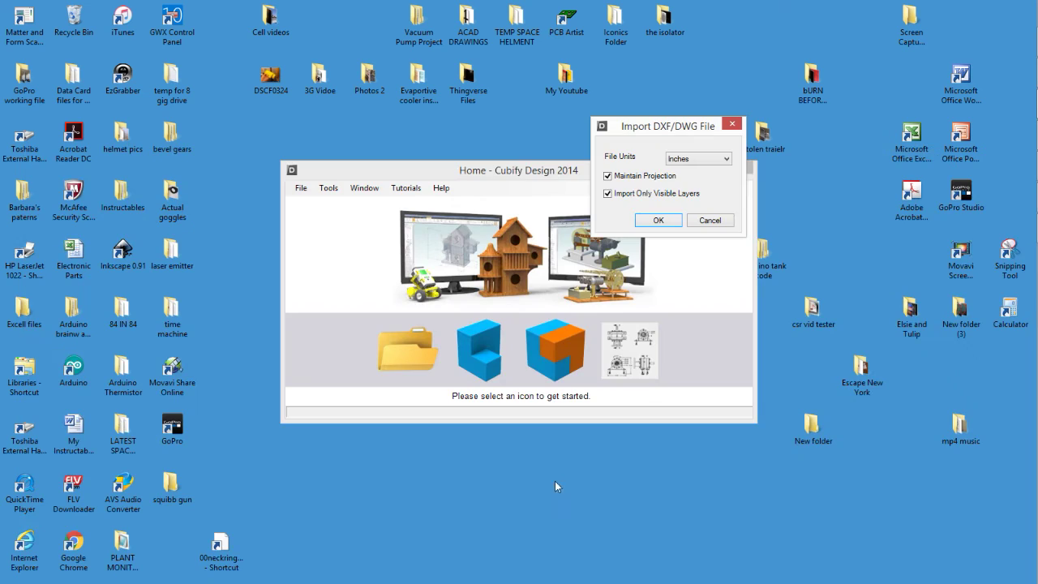
pyautogui.click(659, 220)
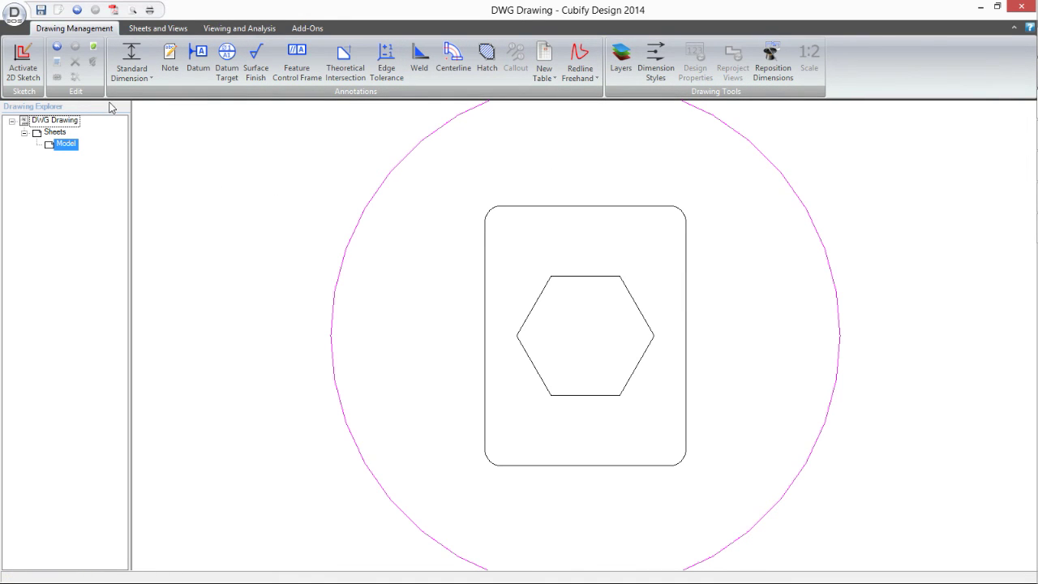
# Step: Activate the 2D sketch of the imported drawing and copy the rounded rectangle together with the circle
pyautogui.click(22, 72)
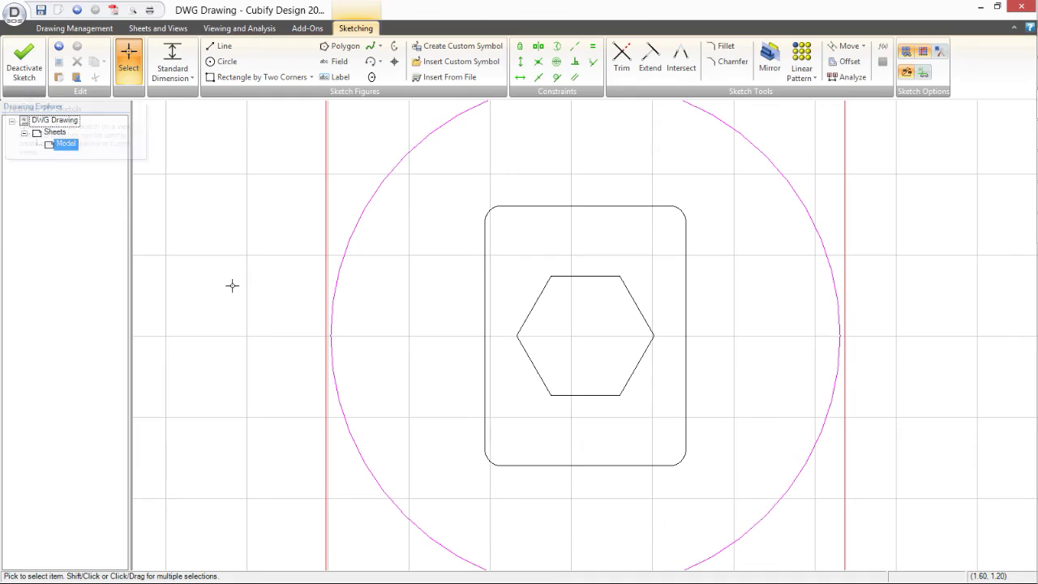
pyautogui.scroll(-2, 265, 270)
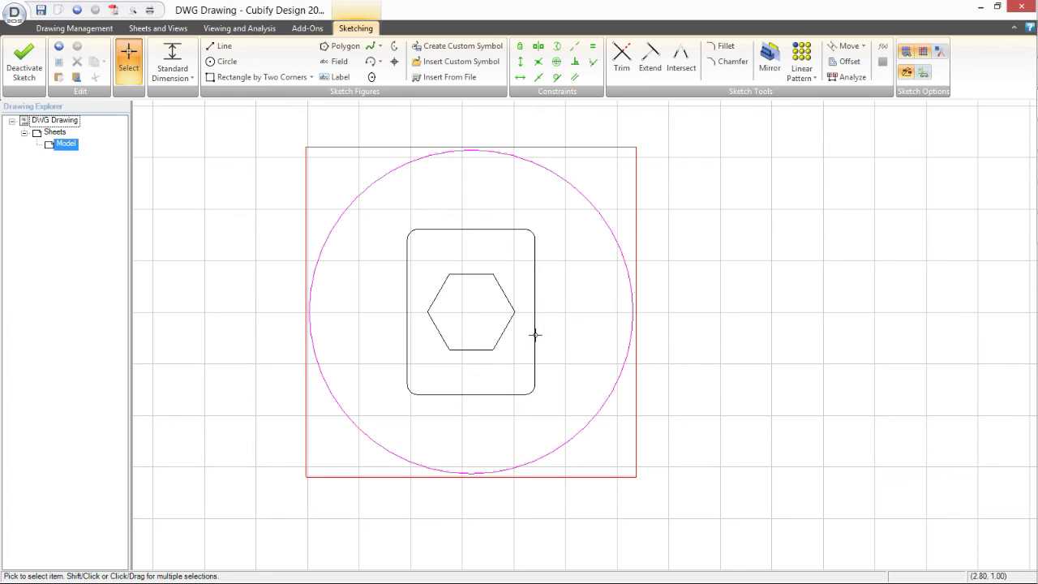
pyautogui.click(548, 408)
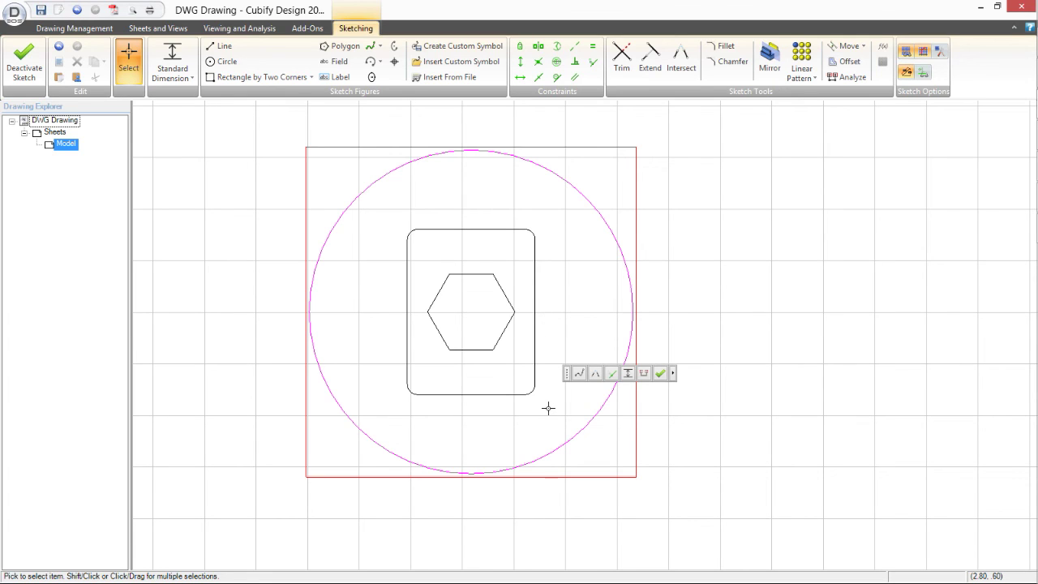
pyautogui.moveTo(542, 401); pyautogui.dragTo(517, 399)
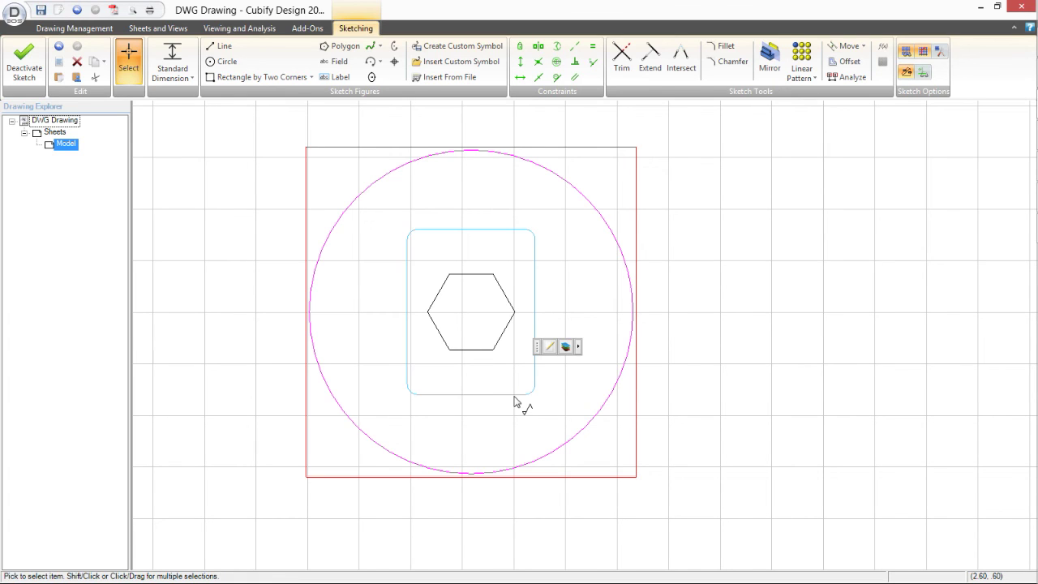
pyautogui.keyDown('shift'); pyautogui.click(355, 199); pyautogui.keyUp('shift')
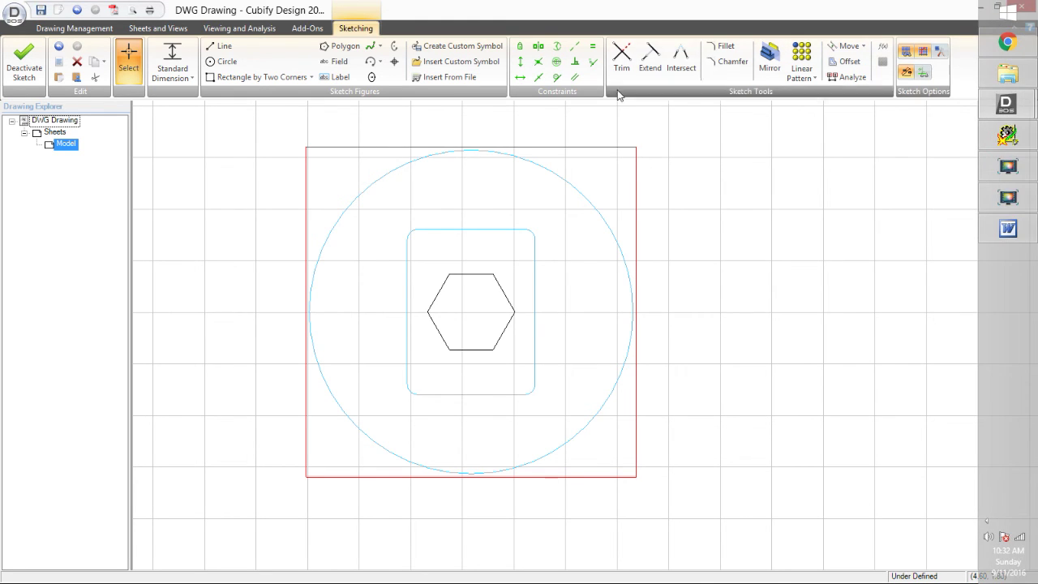
# Step: Create a new part and start a 2D sketch on its XY plane
pyautogui.click(16, 20)
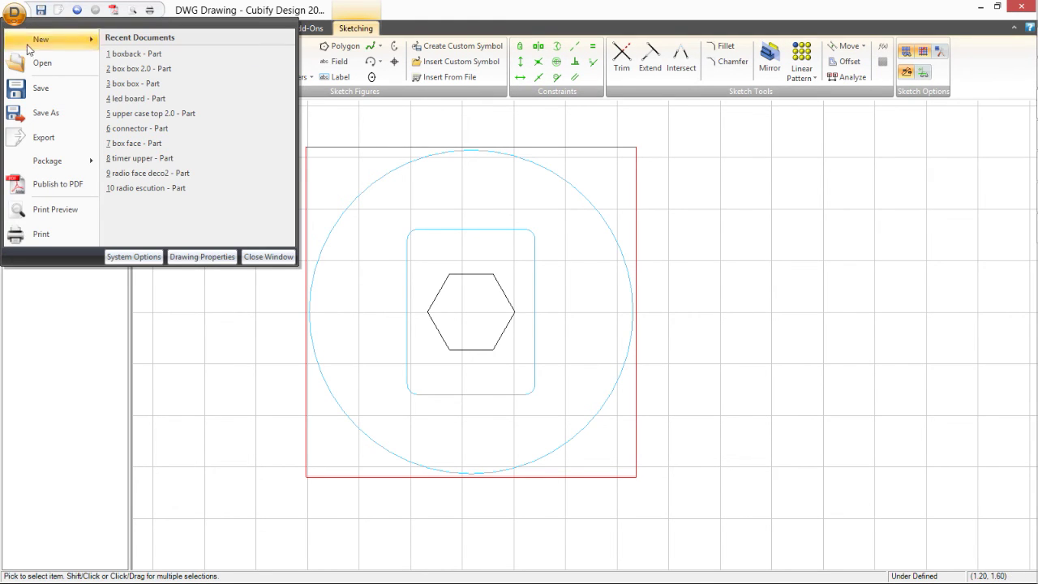
pyautogui.moveTo(93, 41)
pyautogui.click(141, 44)
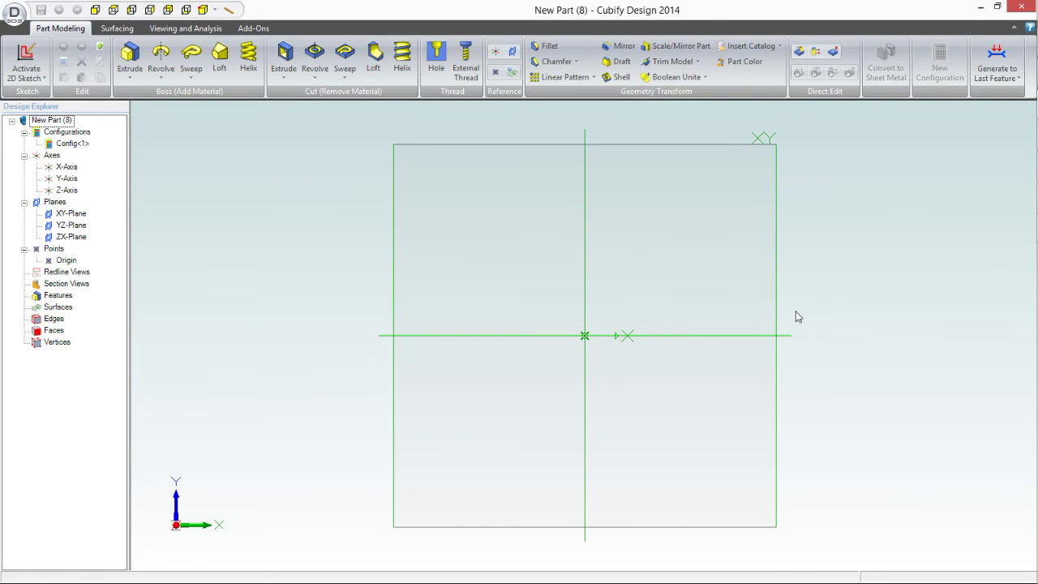
pyautogui.click(397, 217)
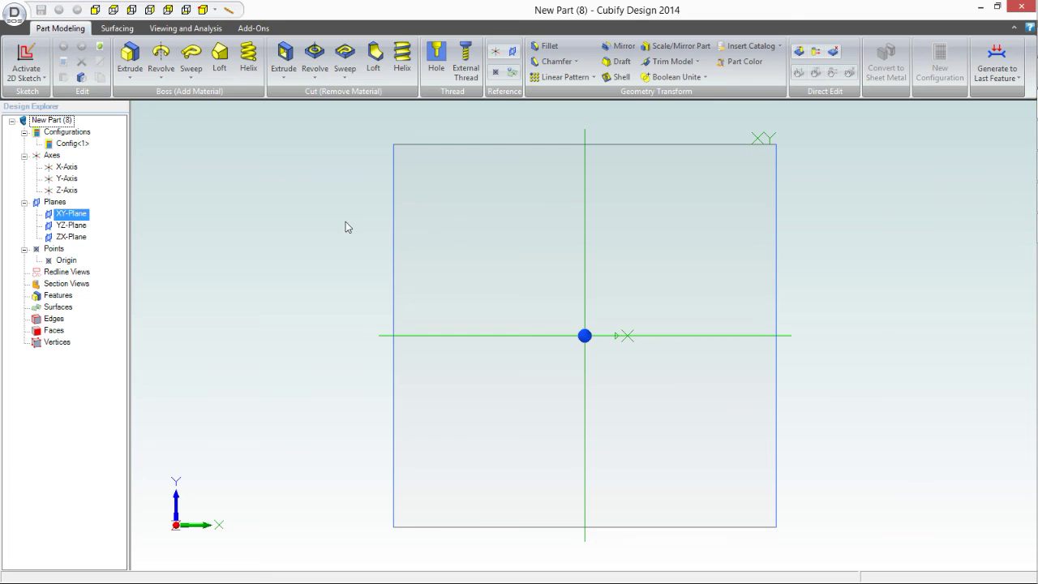
pyautogui.click(27, 74)
pyautogui.click(43, 95)
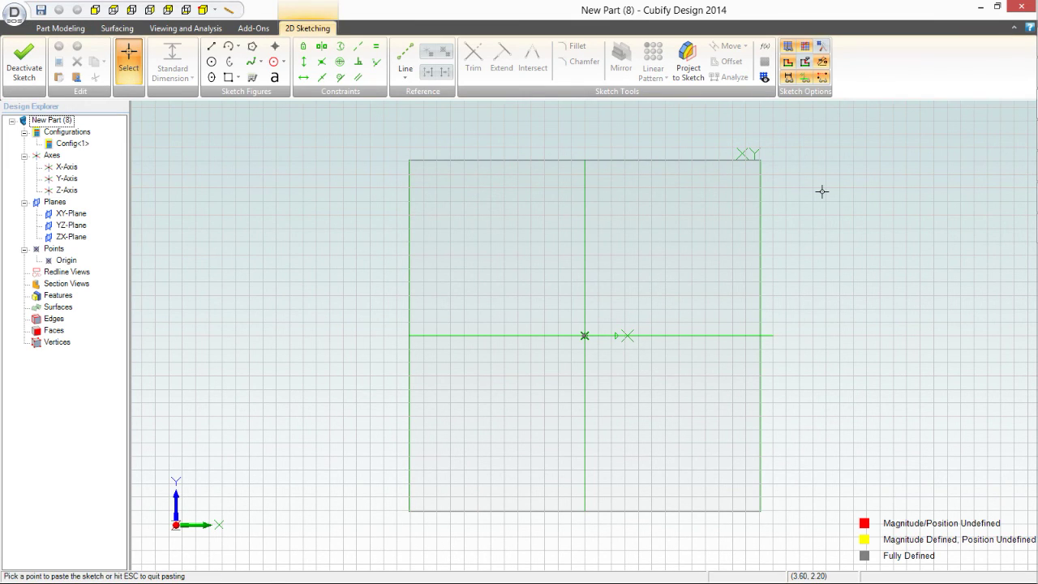
# Step: Paste the copied circle and rounded rectangle once into the sketch, centred on the origin
pyautogui.hotkey('ctrl', 'v')
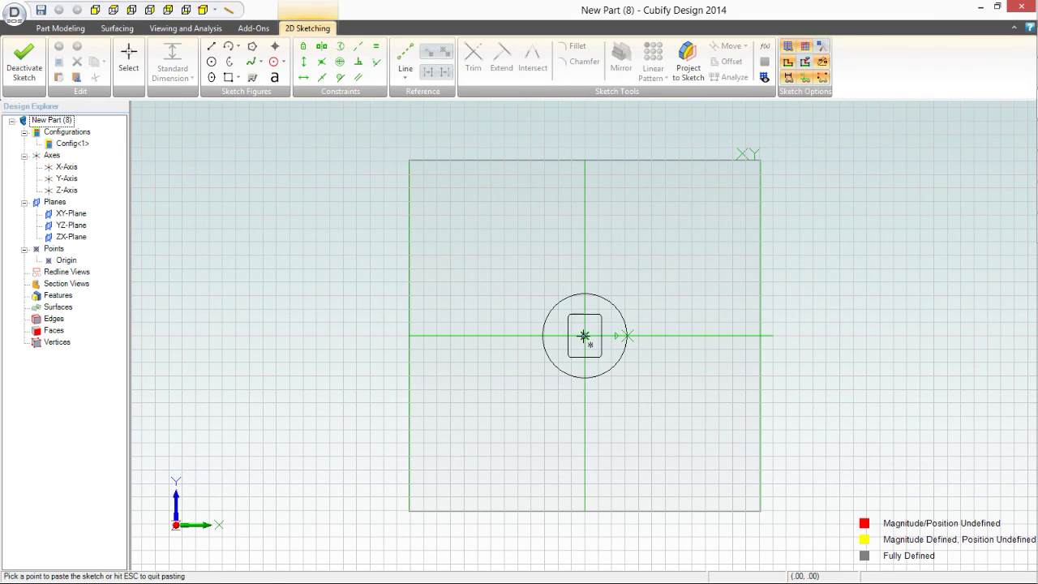
pyautogui.click(639, 302)
pyautogui.scroll(5, 646, 316)
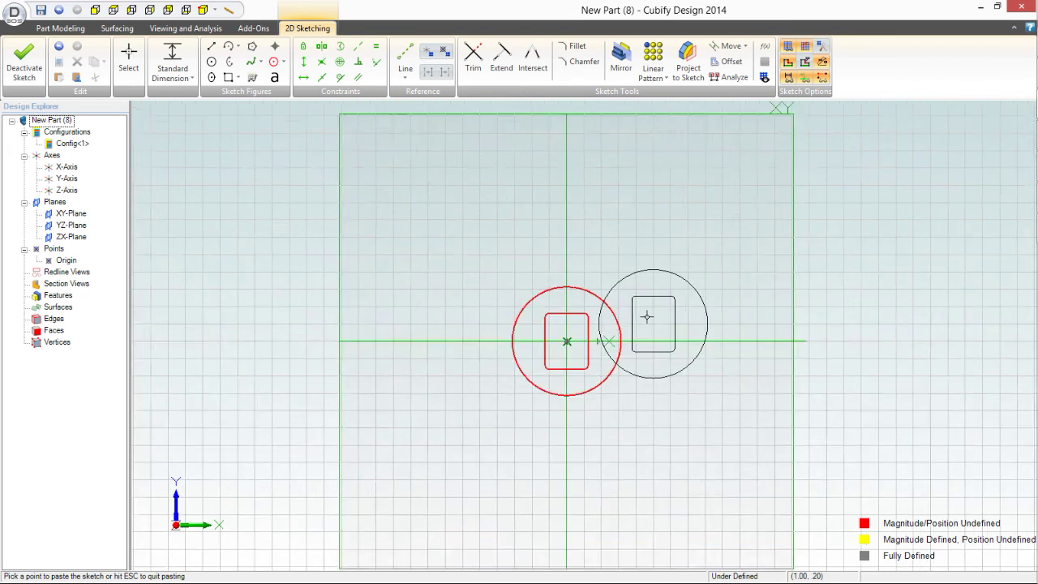
pyautogui.click(806, 51)
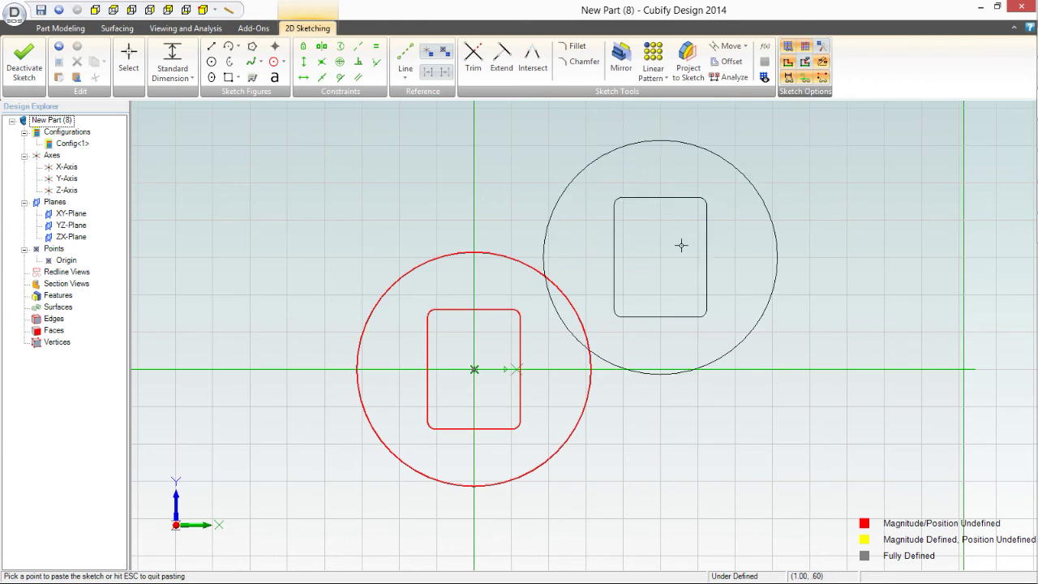
pyautogui.press('Escape')
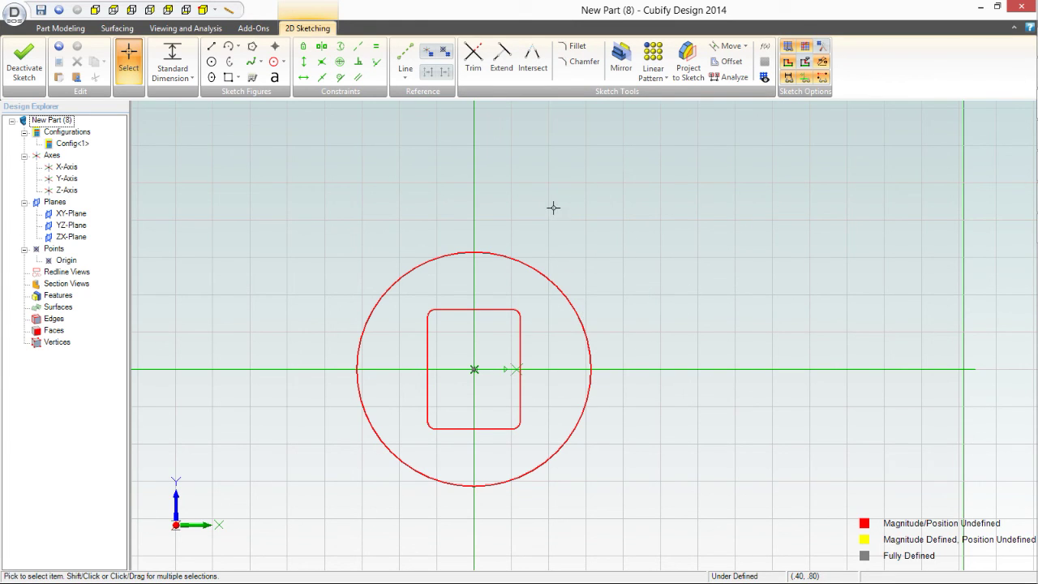
# Step: Delete the circle from the sketch, leaving the rounded rectangle
pyautogui.click(443, 256)
pyautogui.press('Delete')
pyautogui.scroll(2, 501, 387)
pyautogui.scroll(1, 502, 381)
pyautogui.scroll(-3, 500, 375)
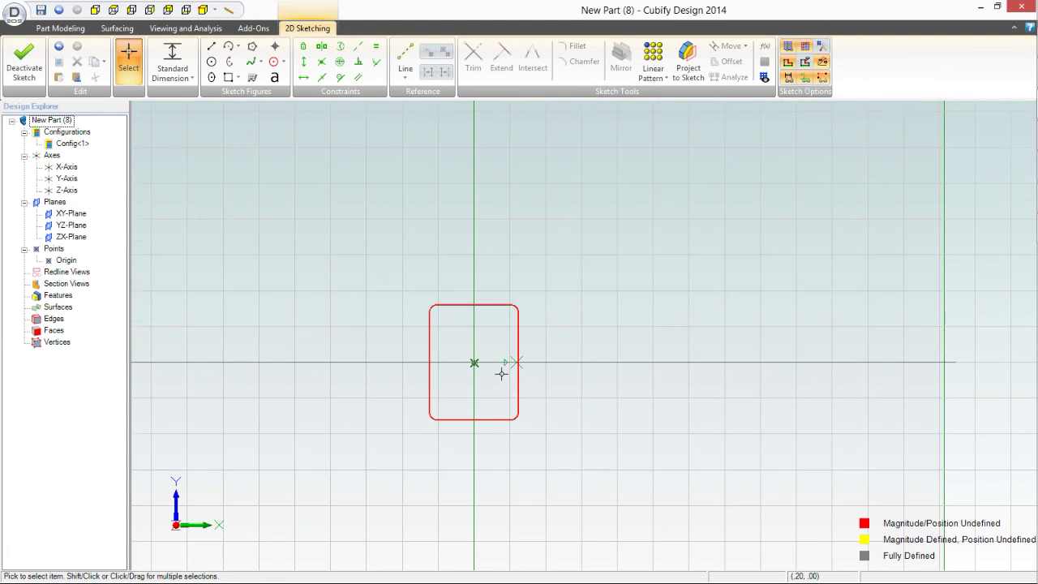
pyautogui.scroll(-1, 501, 374)
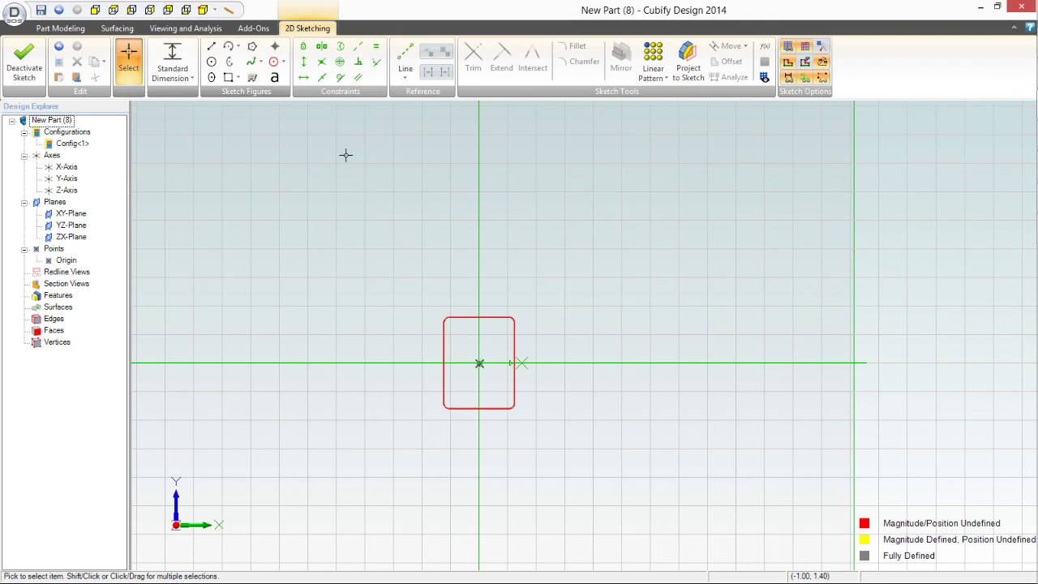
# Step: Finish and exit the 2D sketch that holds the rounded rectangle
pyautogui.moveTo(413, 197)
pyautogui.mouseDown(button='right')
pyautogui.moveTo(389, 215)
pyautogui.moveTo(390, 203)
pyautogui.mouseUp(button='right')
pyautogui.moveTo(580, 235); pyautogui.dragTo(563, 273, button='right')
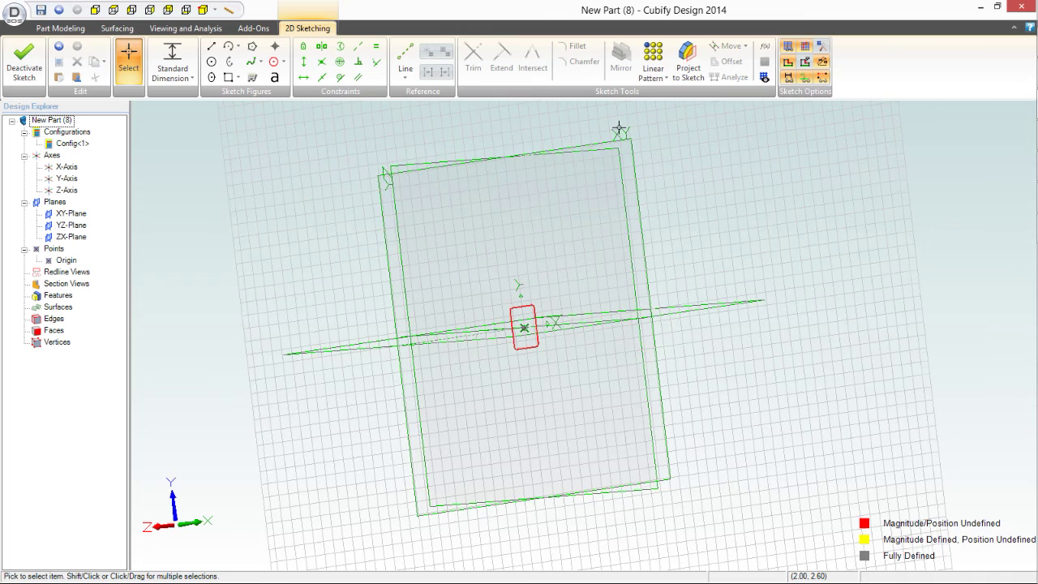
pyautogui.scroll(2, 616, 136)
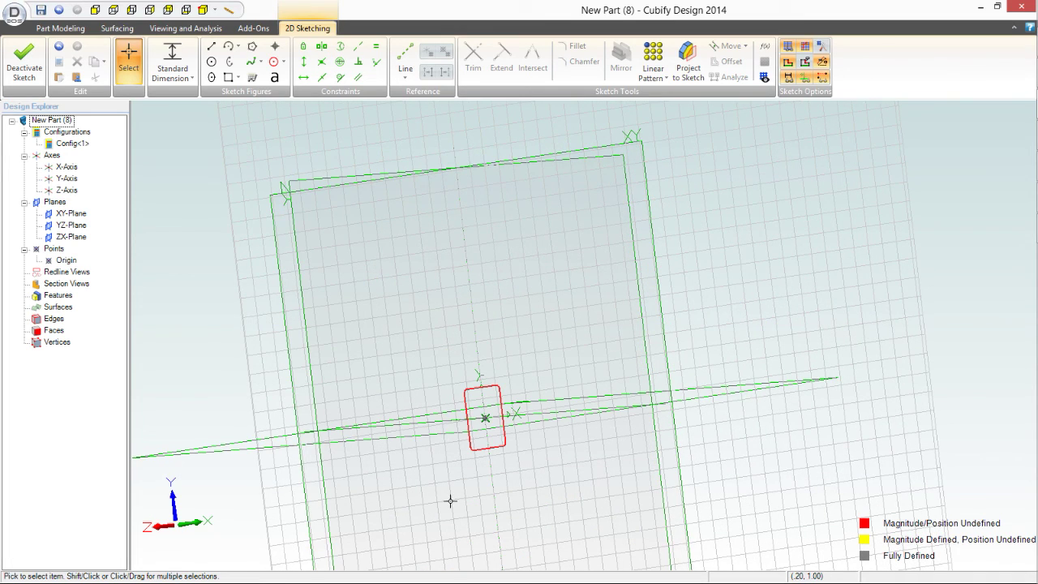
pyautogui.scroll(2, 463, 478)
pyautogui.scroll(-2, 466, 443)
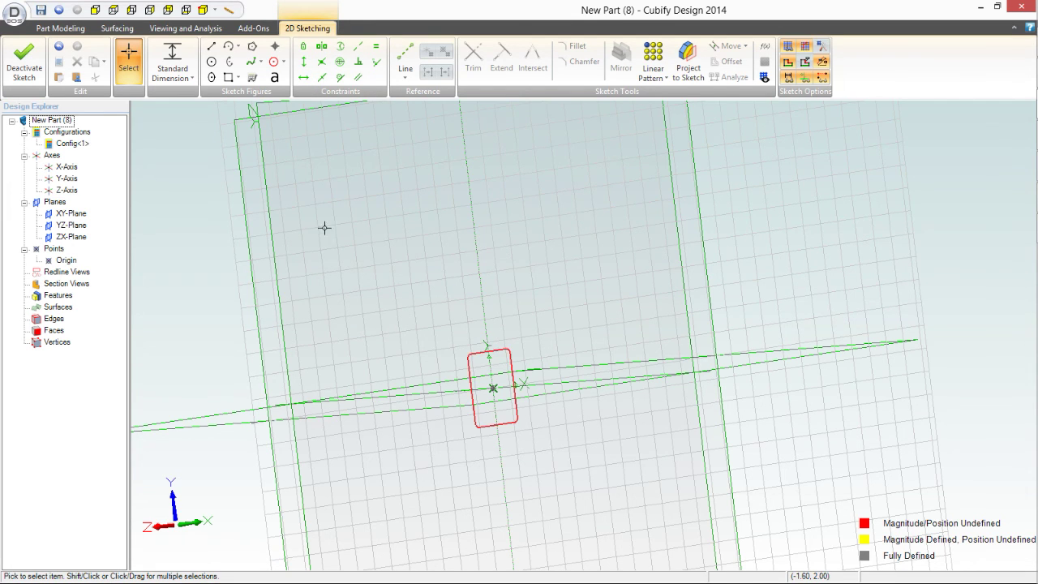
pyautogui.scroll(-1, 324, 227)
pyautogui.click(24, 62)
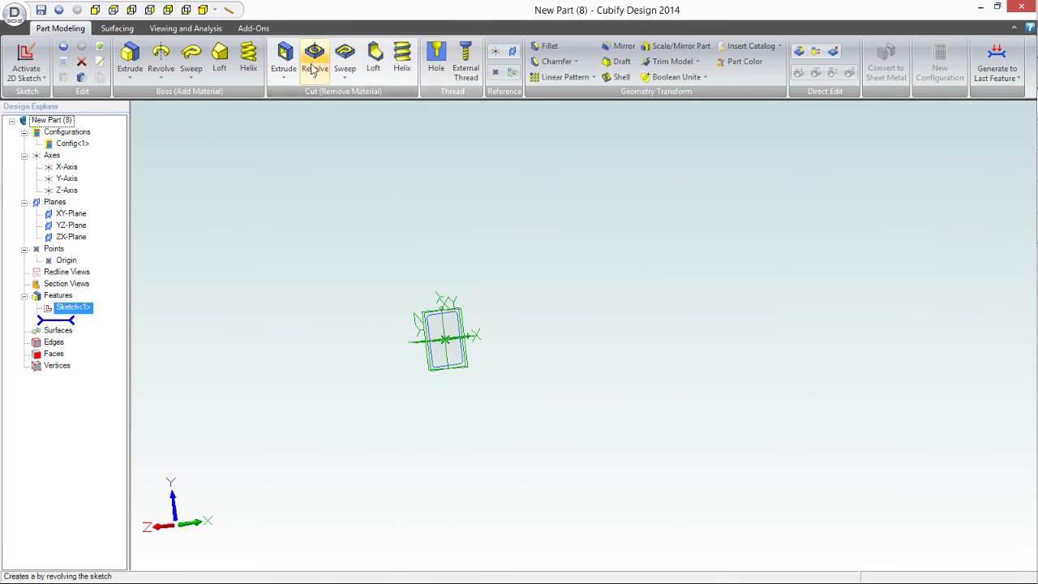
# Step: Insert a reference plane offset 0.5 inch from the XY plane
pyautogui.click(514, 52)
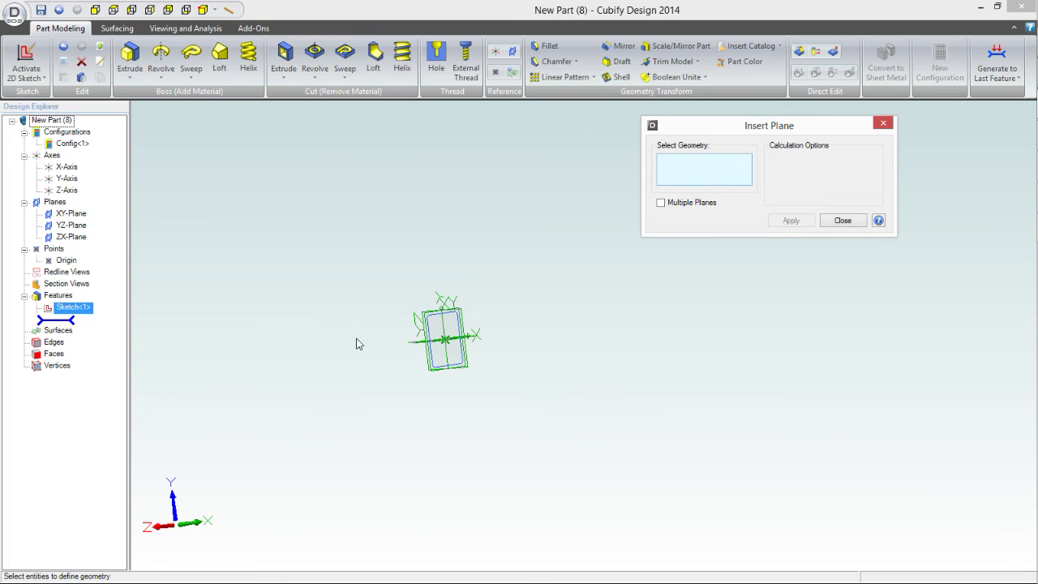
pyautogui.click(462, 322)
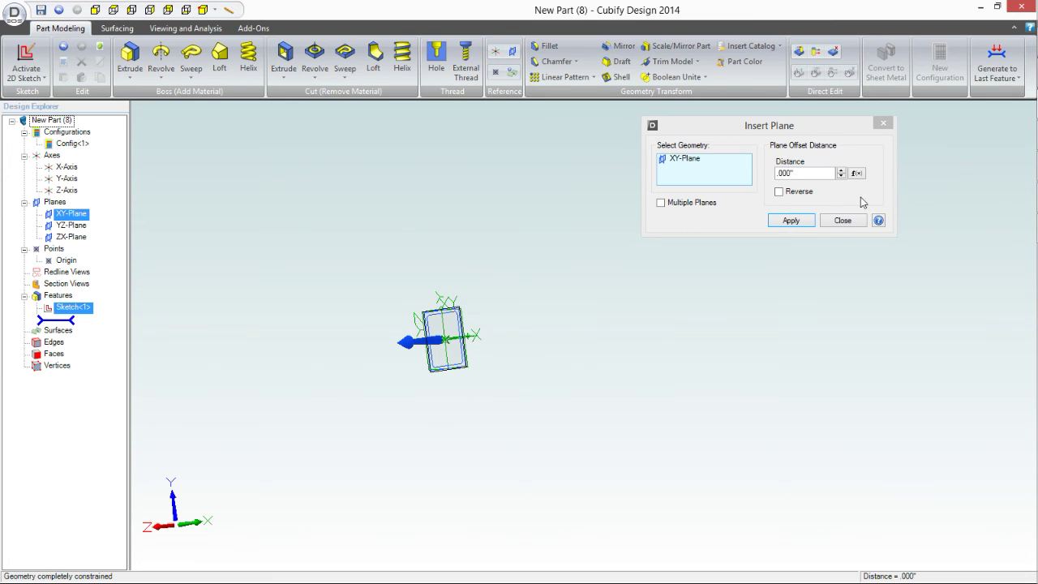
pyautogui.click(809, 184)
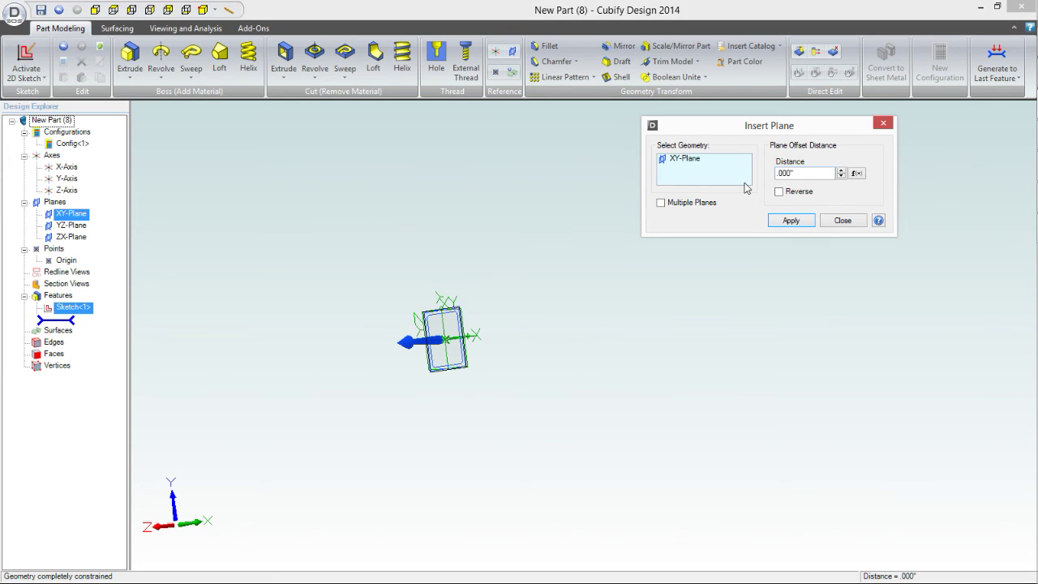
pyautogui.click(795, 173)
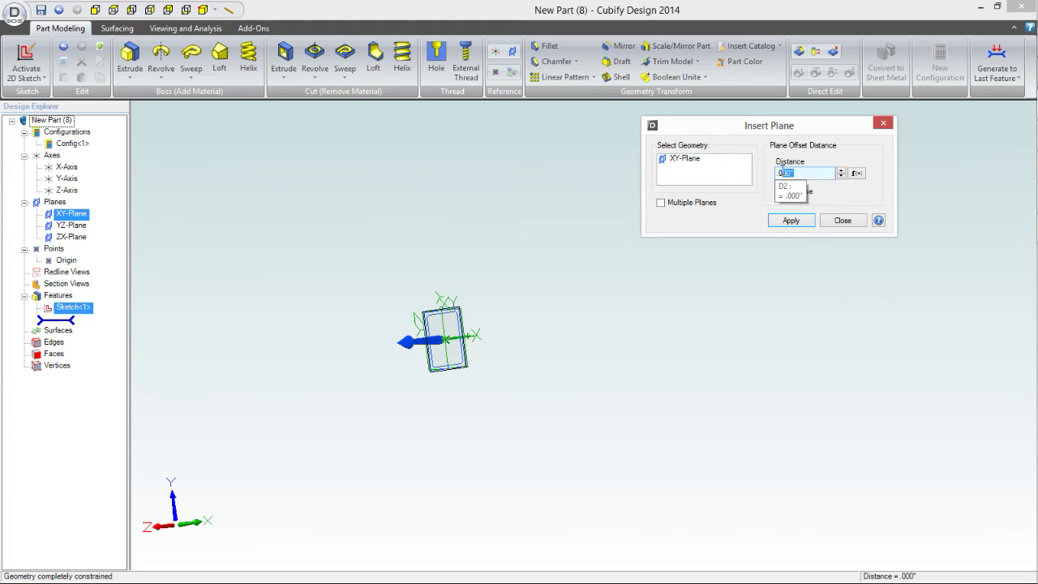
pyautogui.write('.5')
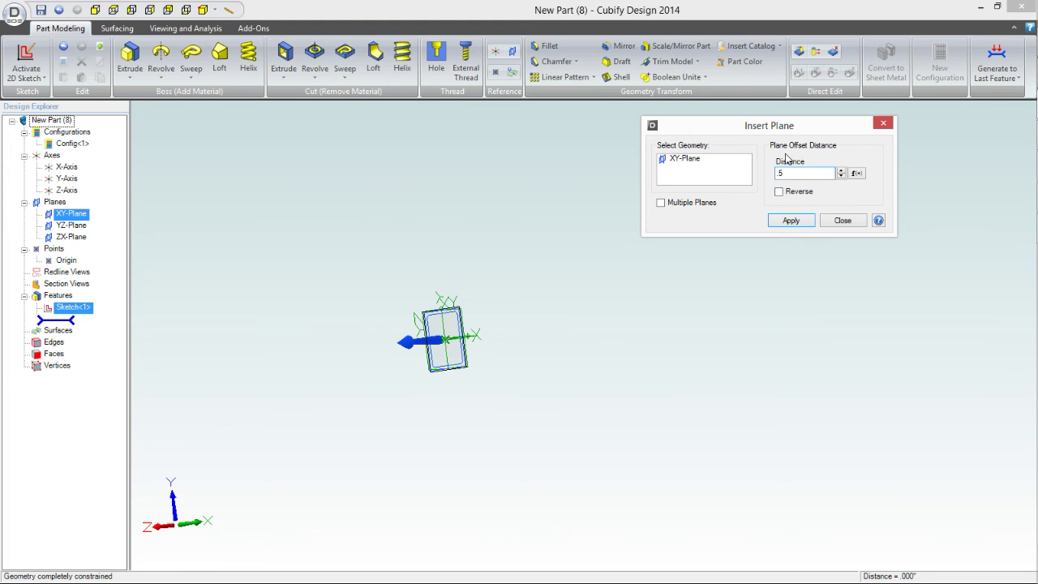
pyautogui.click(791, 221)
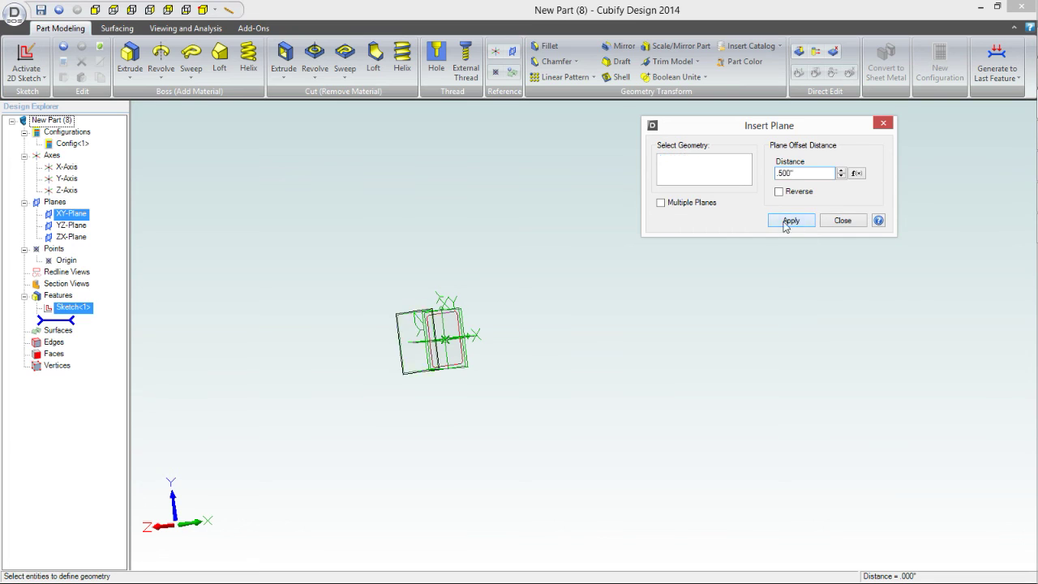
pyautogui.click(843, 221)
# Step: Start a 2D sketch on the new offset plane in front of the rounded rectangle
pyautogui.scroll(3, 424, 284)
pyautogui.moveTo(612, 222)
pyautogui.mouseDown(button='middle')
pyautogui.moveTo(609, 245)
pyautogui.moveTo(633, 243)
pyautogui.moveTo(610, 247)
pyautogui.mouseUp(button='middle')
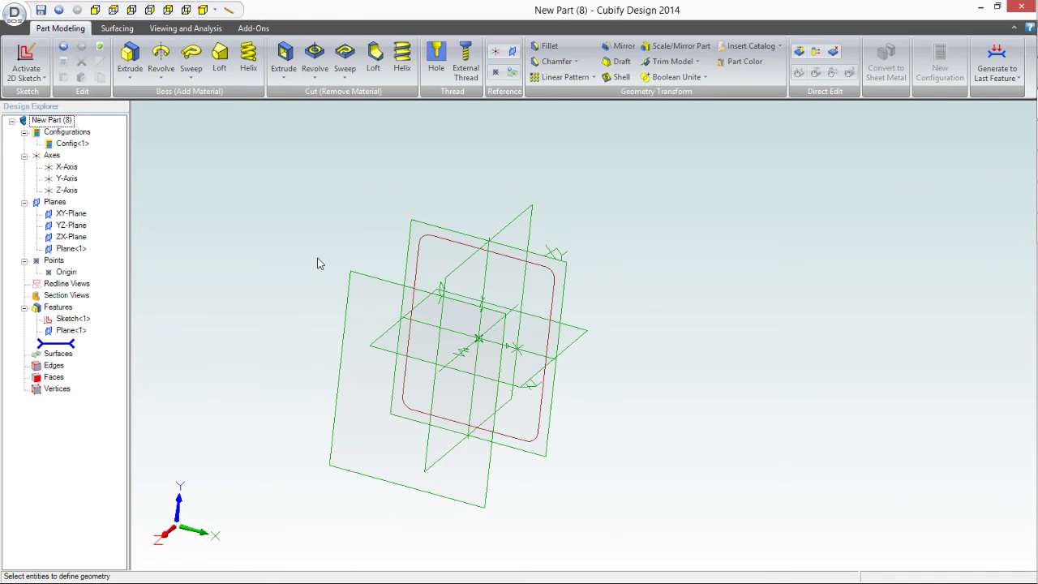
pyautogui.click(370, 281)
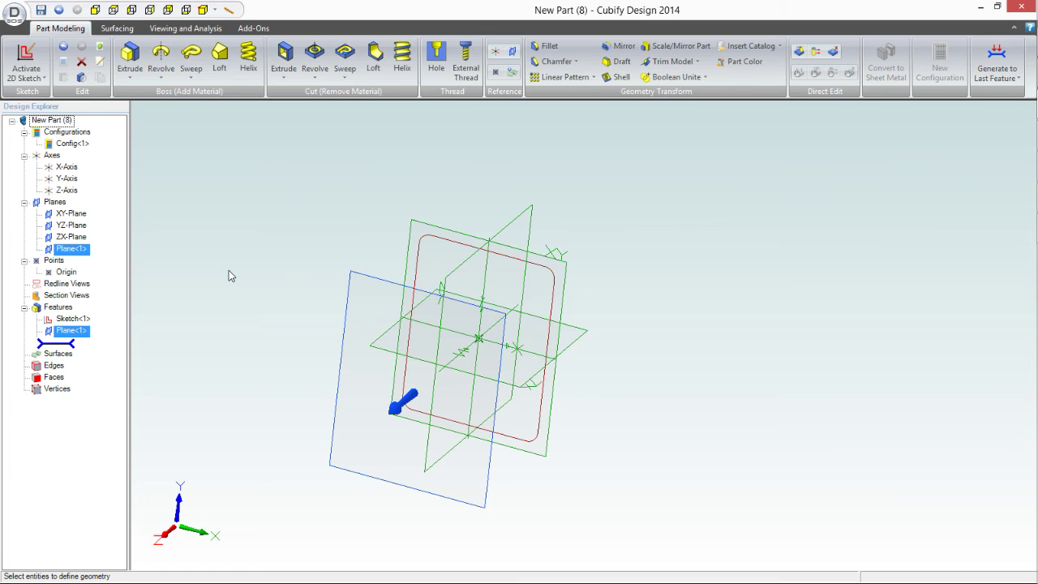
pyautogui.click(30, 75)
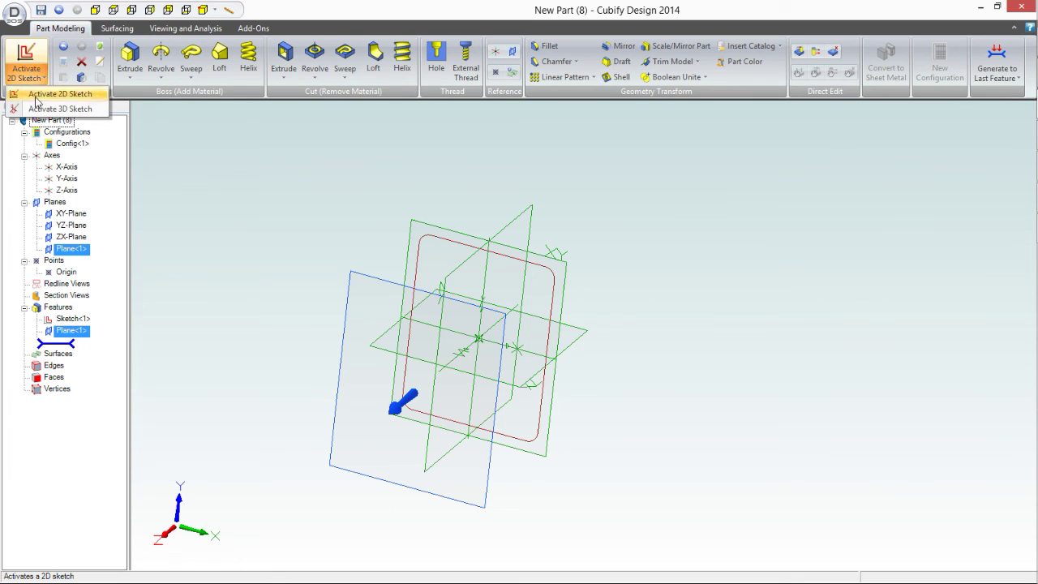
pyautogui.click(34, 95)
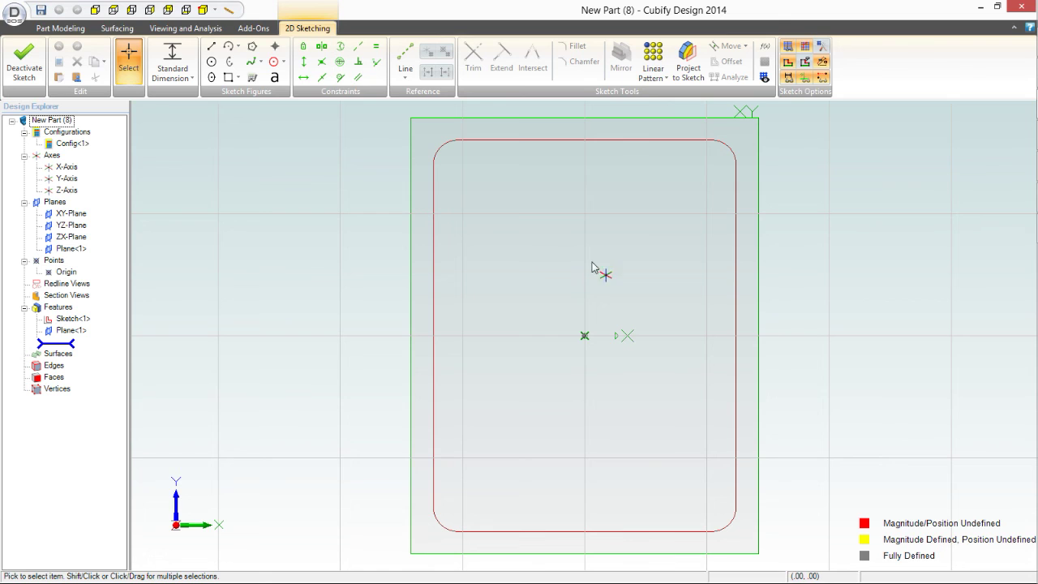
# Step: Switch to the DWG drawing and copy only its circle and hexagon
pyautogui.moveTo(1037, 140)
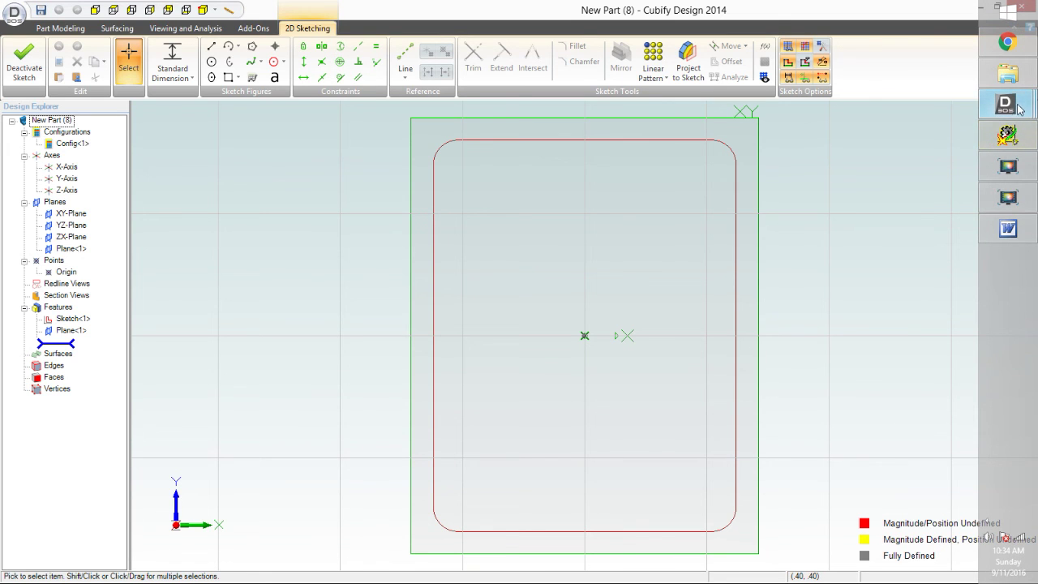
pyautogui.moveTo(1006, 104)
pyautogui.click(876, 172)
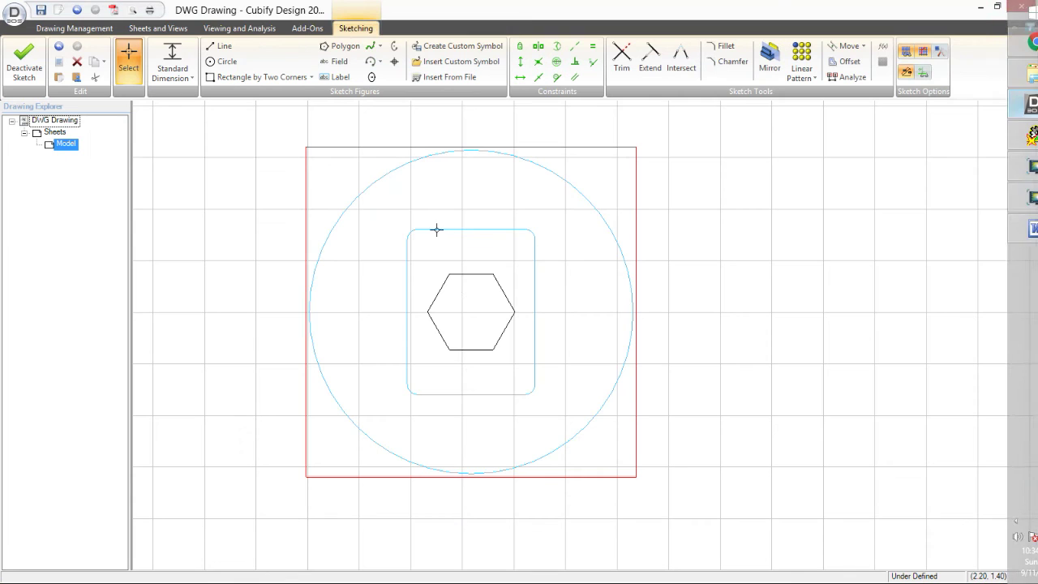
pyautogui.click(479, 276)
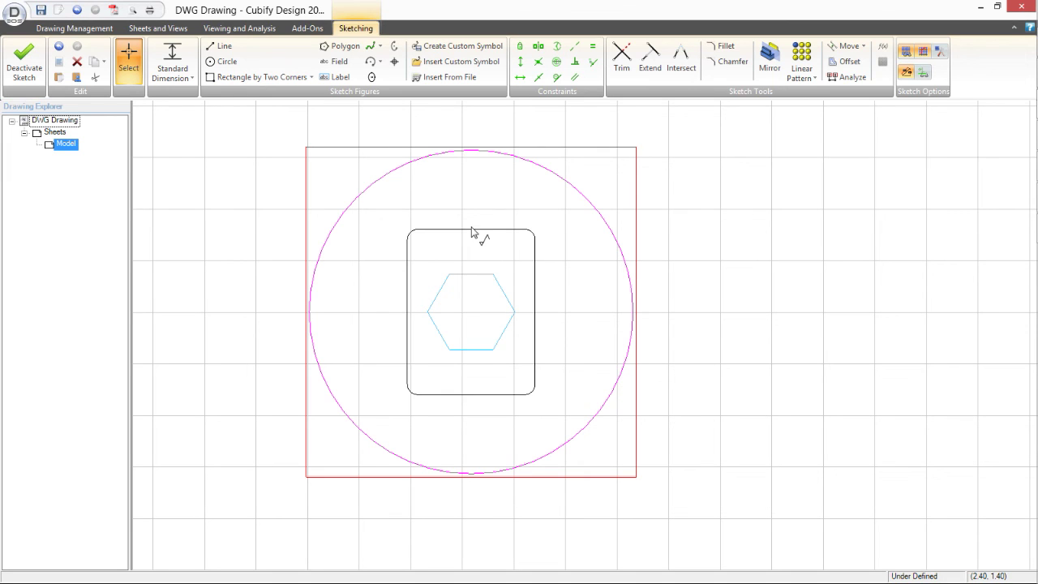
pyautogui.click(389, 172)
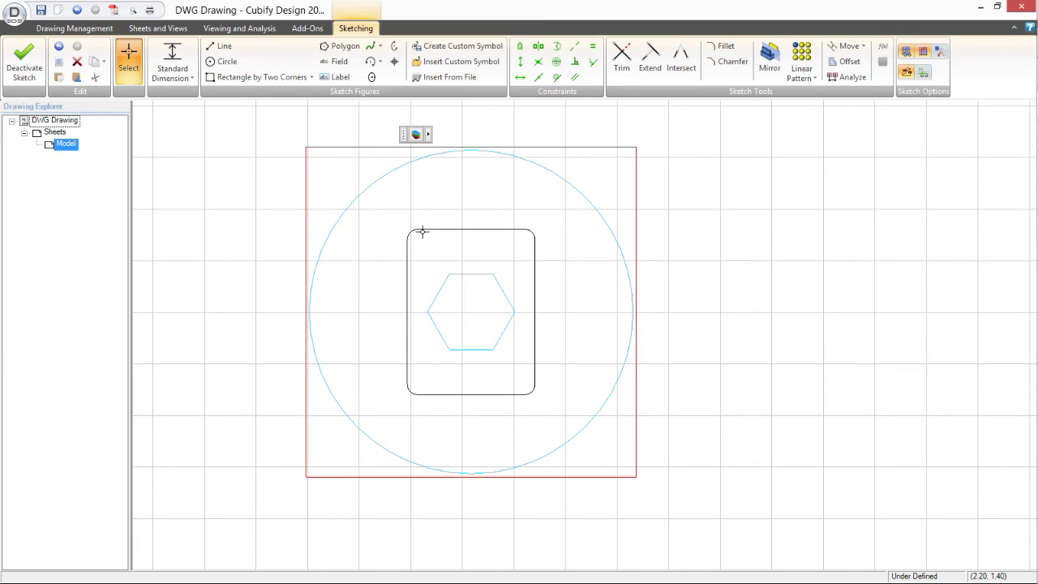
pyautogui.moveTo(1025, 105)
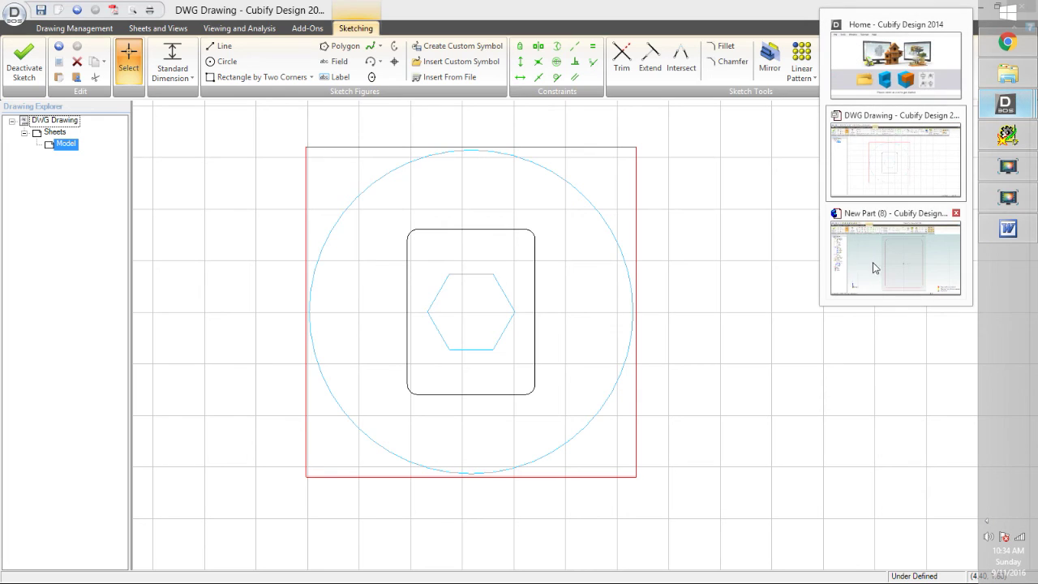
# Step: Return to the new part, paste the circle and hexagon once centred on the origin, and delete the circle
pyautogui.click(892, 260)
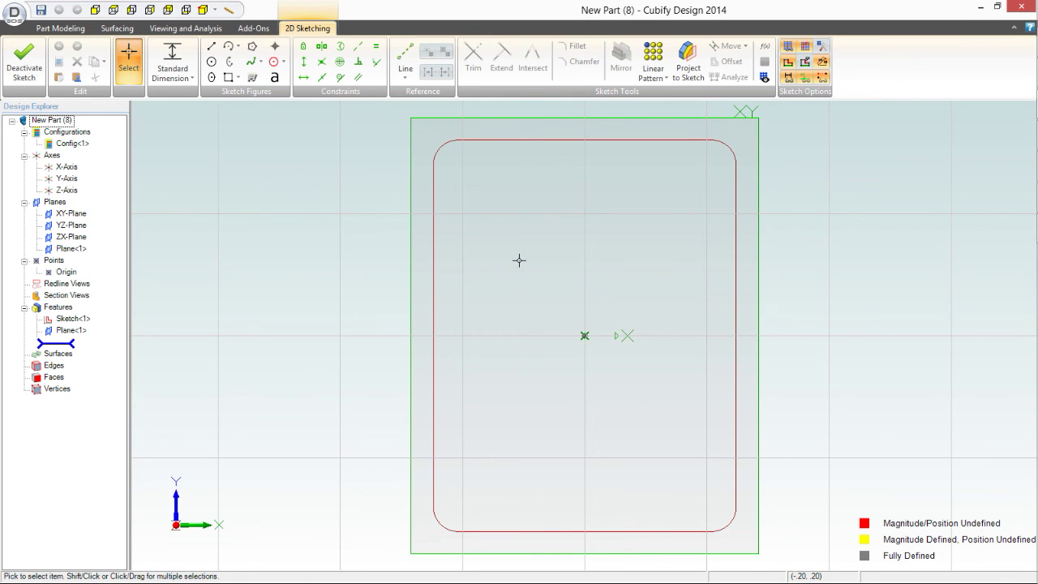
pyautogui.hotkey('ctrl', 'v')
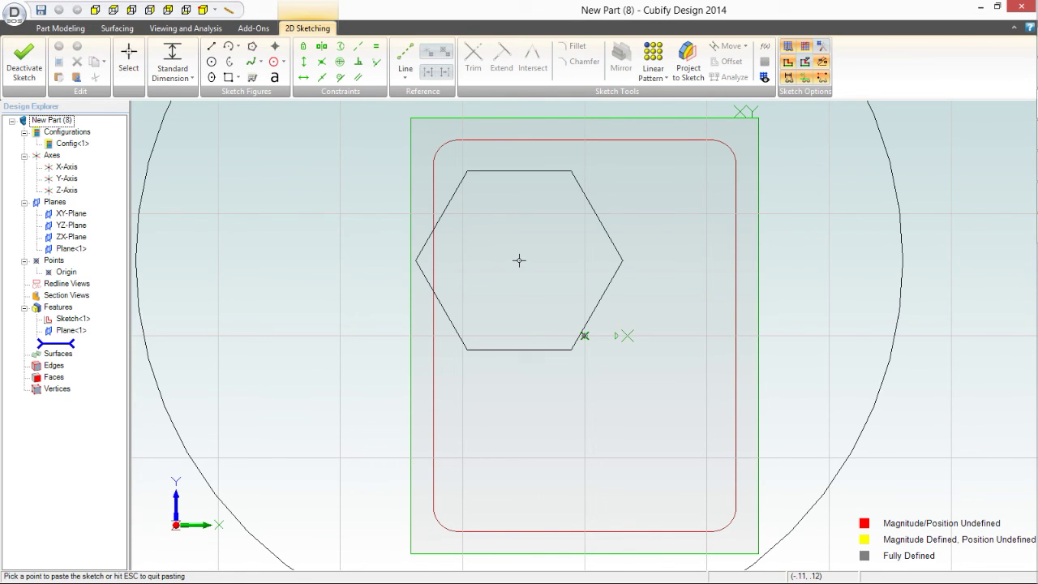
pyautogui.click(608, 349)
pyautogui.scroll(-5, 454, 281)
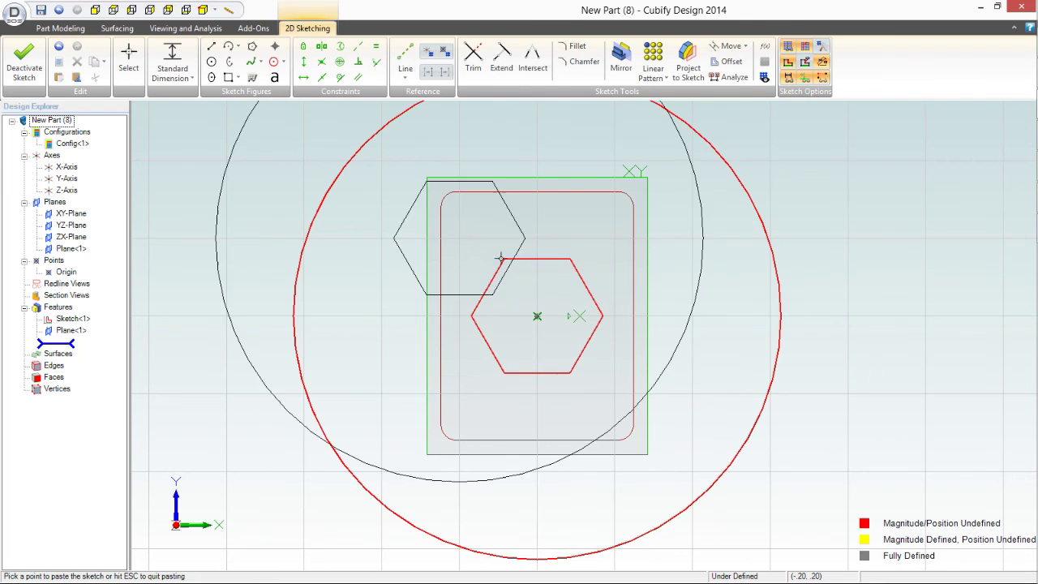
pyautogui.press('Escape')
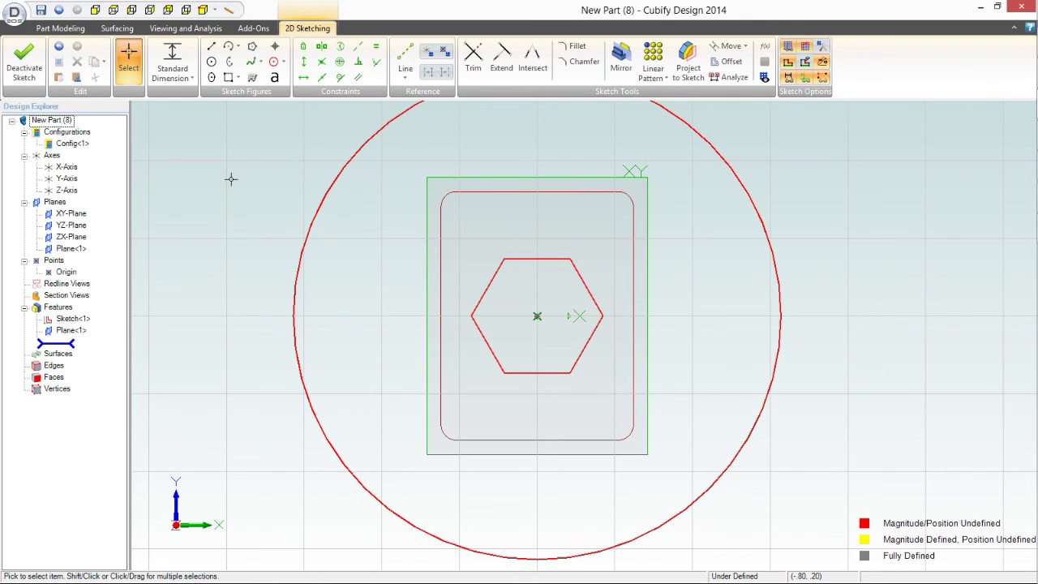
pyautogui.click(248, 222)
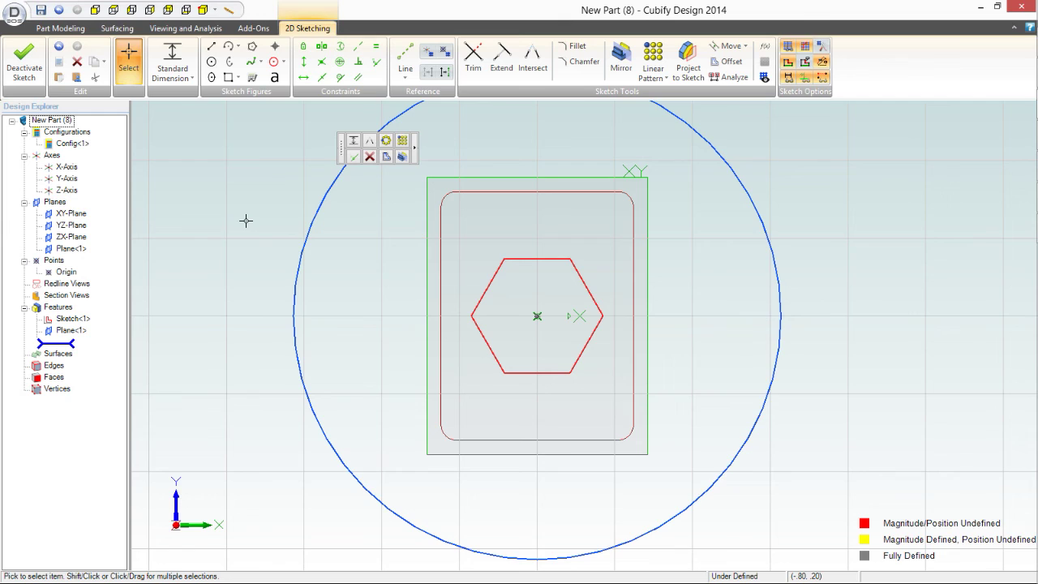
pyautogui.press('Delete')
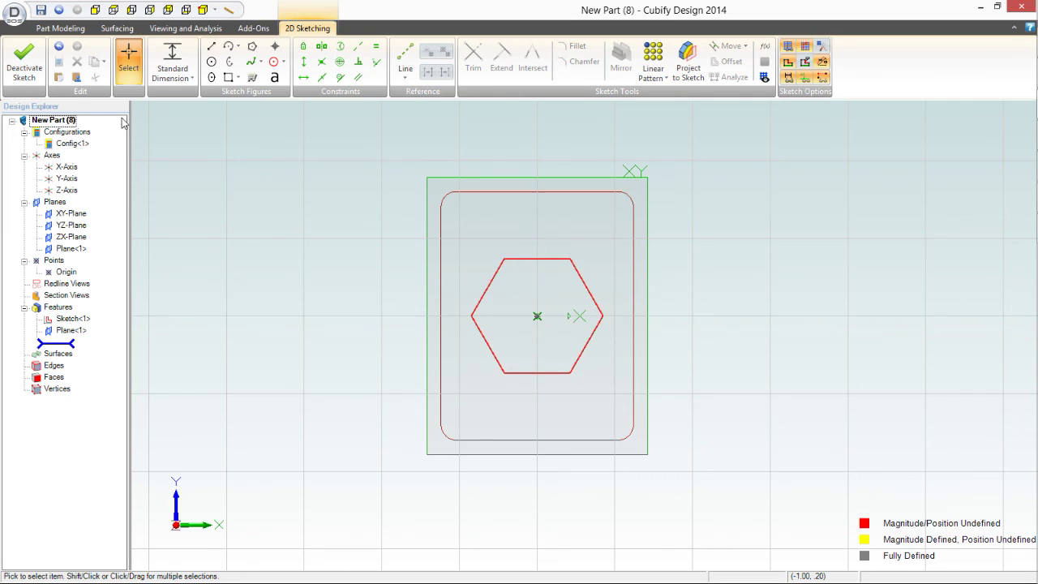
# Step: Create a loft boss from the hexagon sketch on the offset plane to the rounded rectangle sketch
pyautogui.click(555, 332)
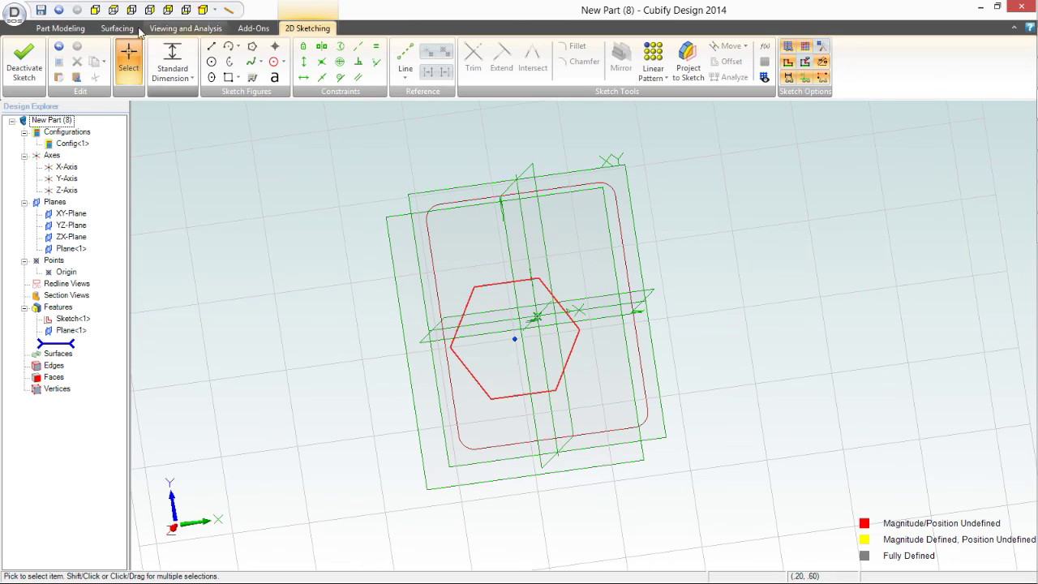
pyautogui.click(59, 29)
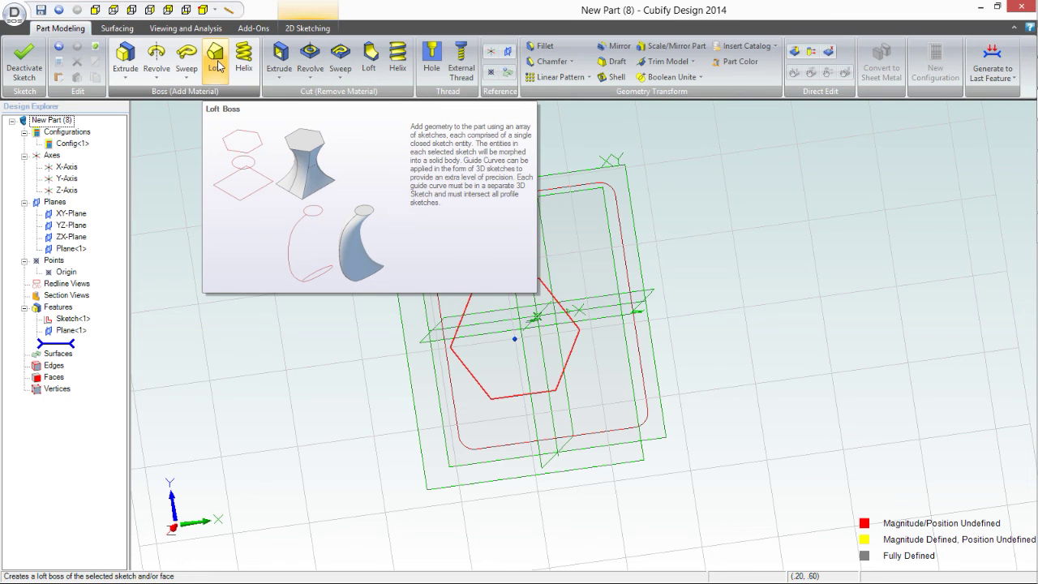
pyautogui.click(217, 67)
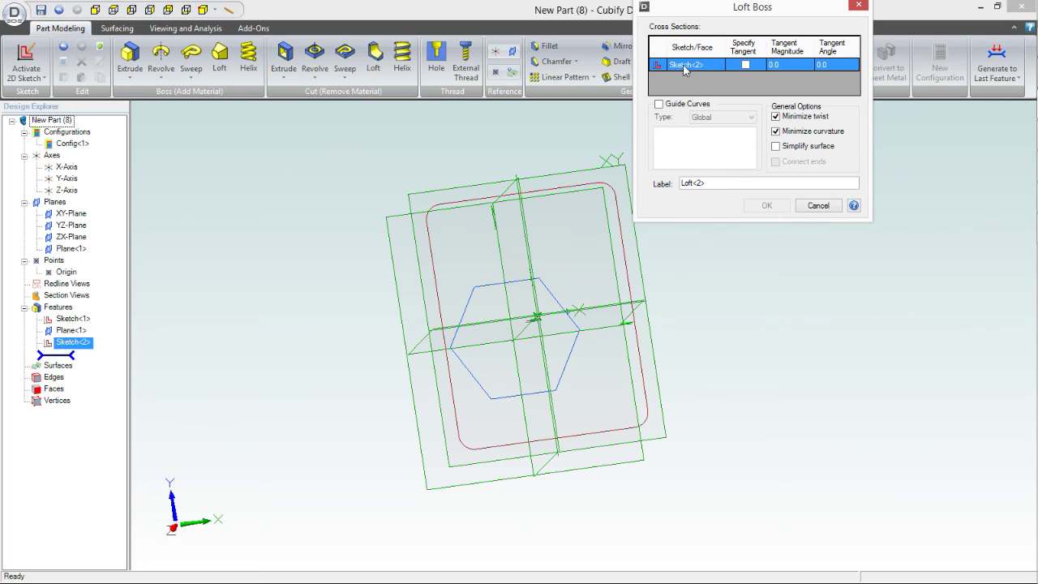
pyautogui.click(553, 194)
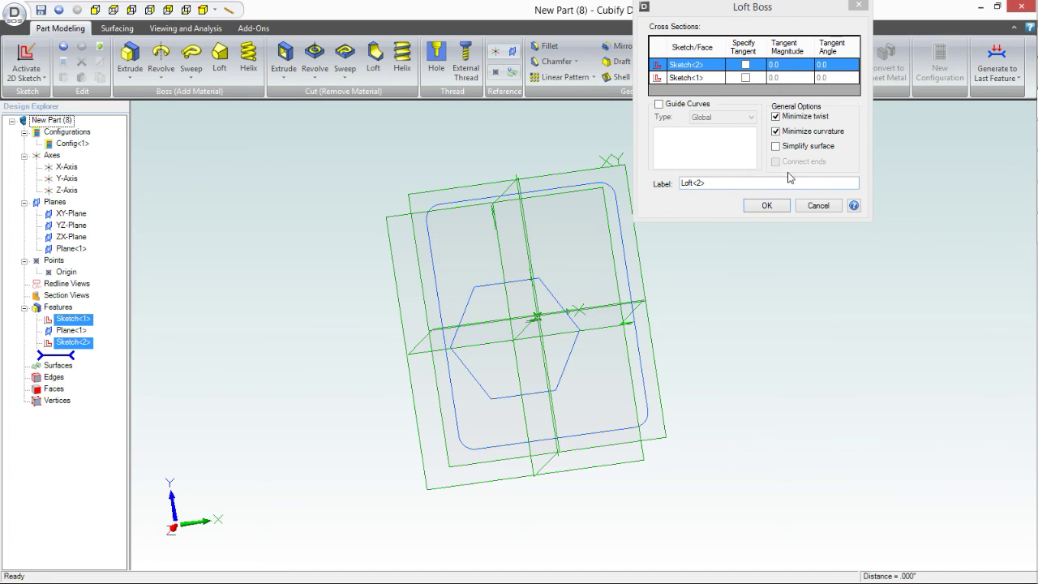
pyautogui.click(767, 206)
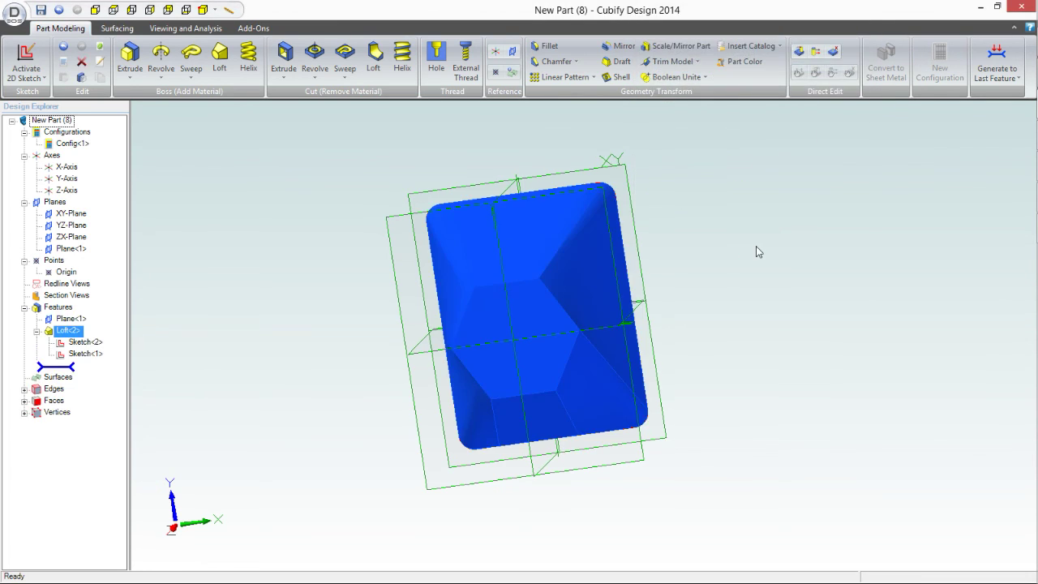
# Step: Examine the lofted solid from several angles, including straight onto the hexagon face, to check how its edges connect to the rounded rectangle
pyautogui.moveTo(737, 238)
pyautogui.mouseDown(button='middle')
pyautogui.moveTo(749, 262)
pyautogui.moveTo(765, 231)
pyautogui.moveTo(806, 232)
pyautogui.moveTo(943, 284)
pyautogui.moveTo(924, 312)
pyautogui.moveTo(929, 348)
pyautogui.moveTo(948, 305)
pyautogui.moveTo(934, 299)
pyautogui.moveTo(900, 322)
pyautogui.moveTo(918, 364)
pyautogui.moveTo(920, 349)
pyautogui.moveTo(798, 290)
pyautogui.mouseUp(button='middle')
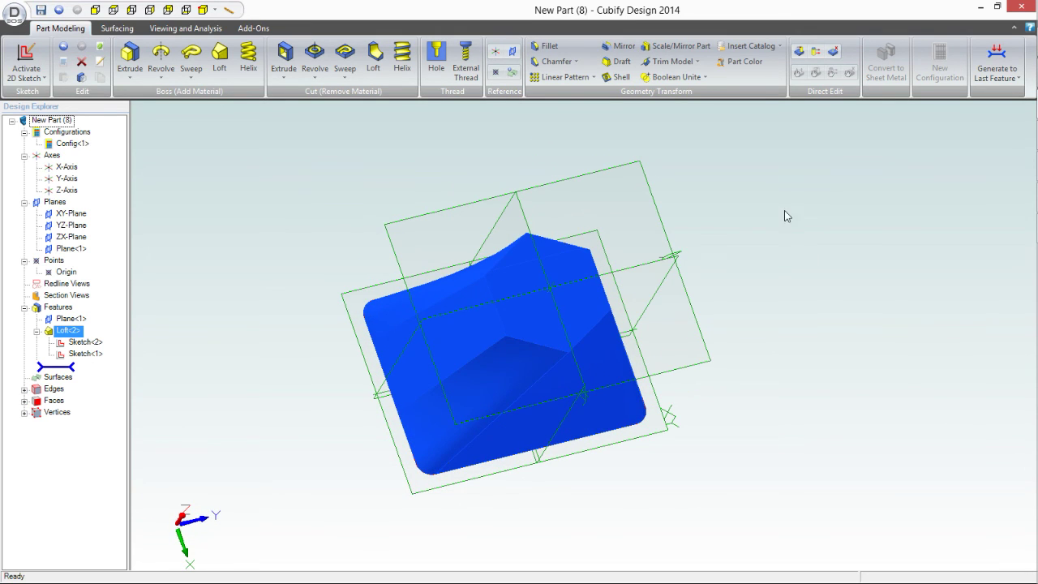
pyautogui.click(760, 191)
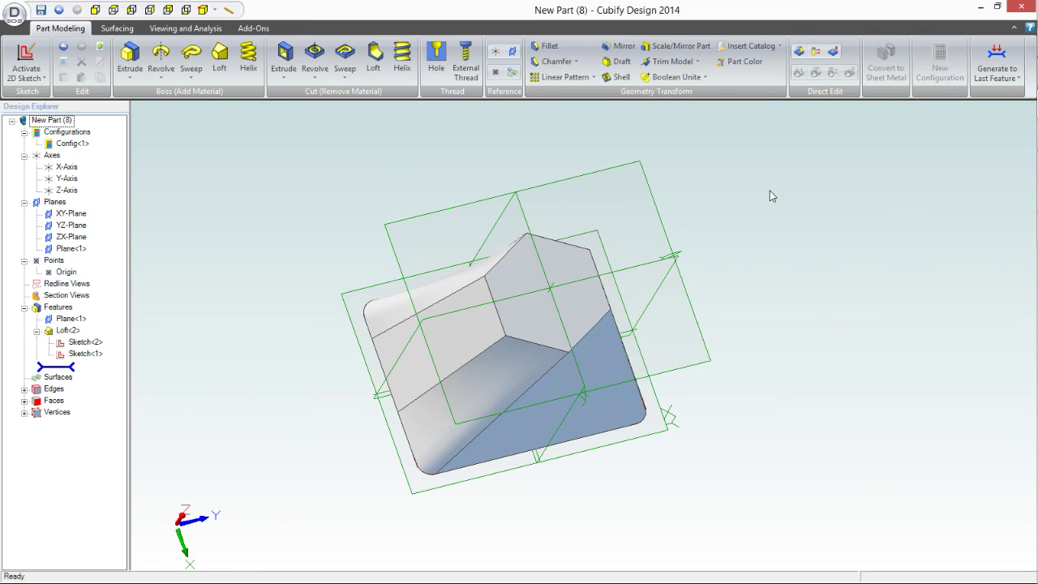
pyautogui.moveTo(783, 204)
pyautogui.mouseDown(button='middle')
pyautogui.moveTo(803, 227)
pyautogui.moveTo(790, 232)
pyautogui.moveTo(754, 181)
pyautogui.moveTo(733, 173)
pyautogui.moveTo(733, 141)
pyautogui.moveTo(752, 132)
pyautogui.moveTo(778, 141)
pyautogui.moveTo(762, 152)
pyautogui.moveTo(788, 148)
pyautogui.moveTo(807, 131)
pyautogui.moveTo(804, 149)
pyautogui.moveTo(806, 135)
pyautogui.mouseUp(button='middle')
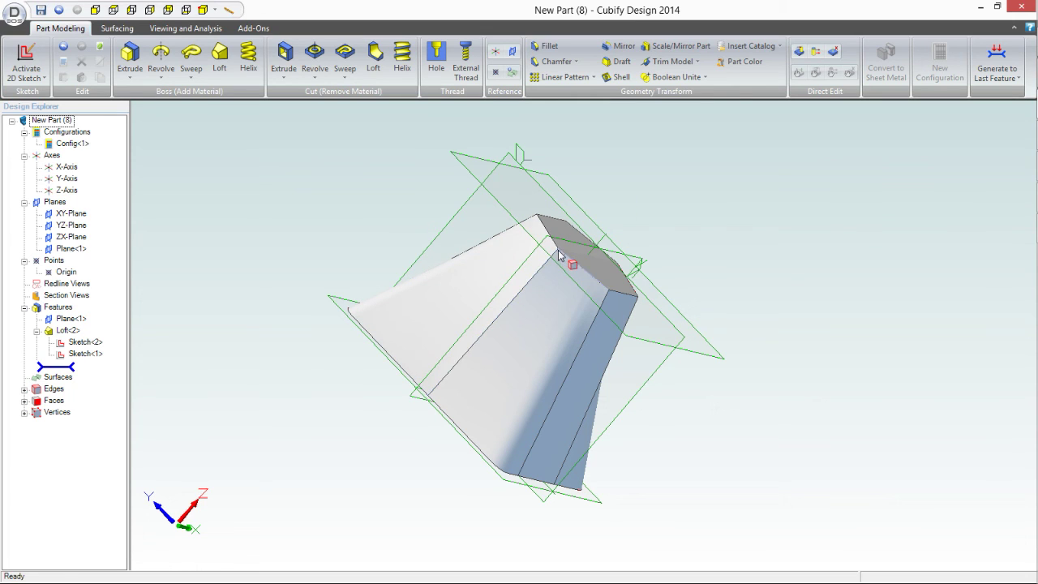
pyautogui.moveTo(741, 290); pyautogui.dragTo(686, 319, button='middle')
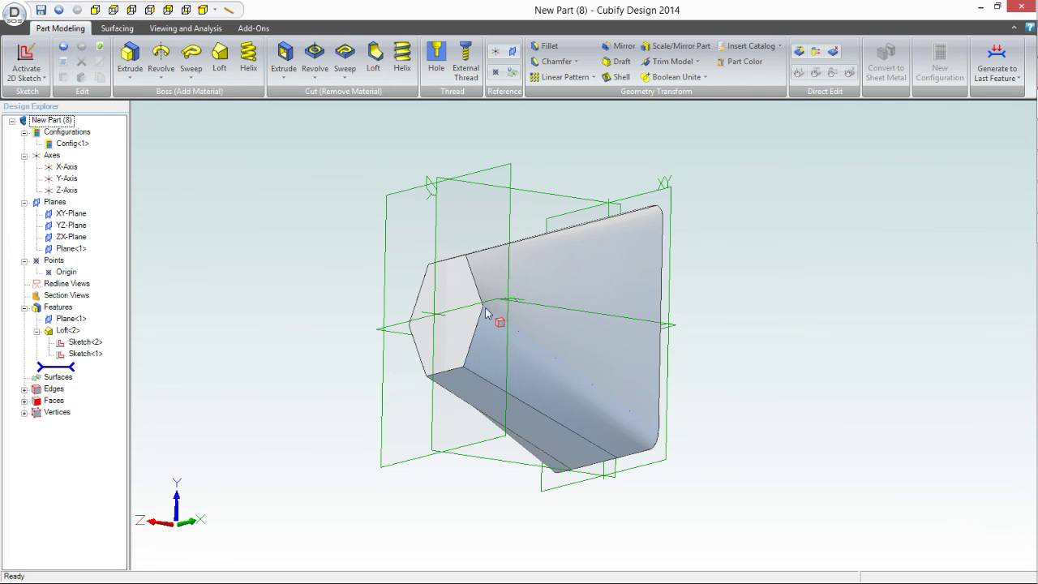
pyautogui.moveTo(851, 350)
pyautogui.mouseDown(button='middle')
pyautogui.moveTo(863, 323)
pyautogui.moveTo(904, 343)
pyautogui.moveTo(892, 340)
pyautogui.mouseUp(button='middle')
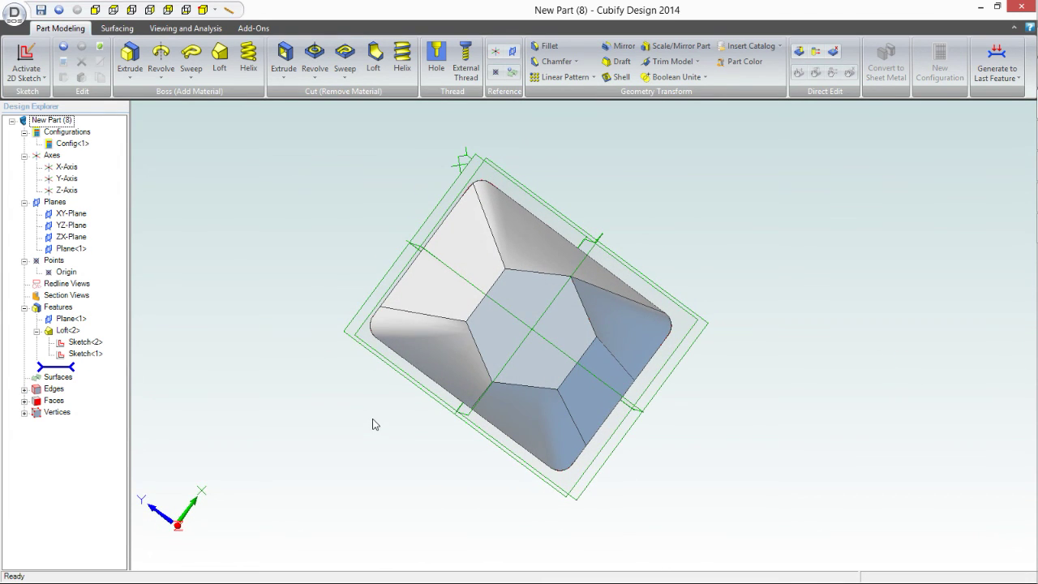
pyautogui.moveTo(553, 350); pyautogui.dragTo(560, 321, button='middle')
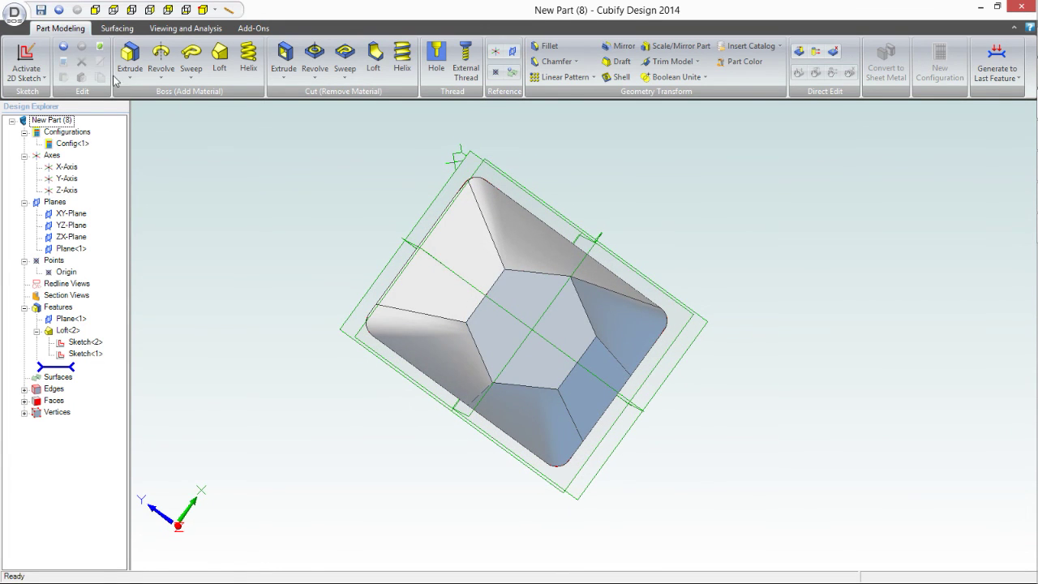
pyautogui.click(58, 11)
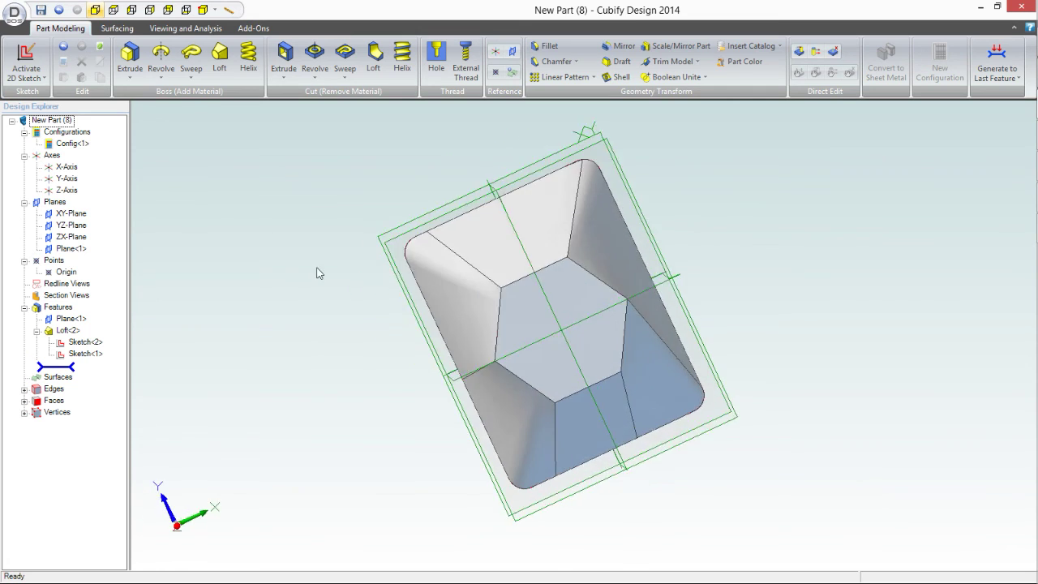
pyautogui.scroll(-2, 296, 292)
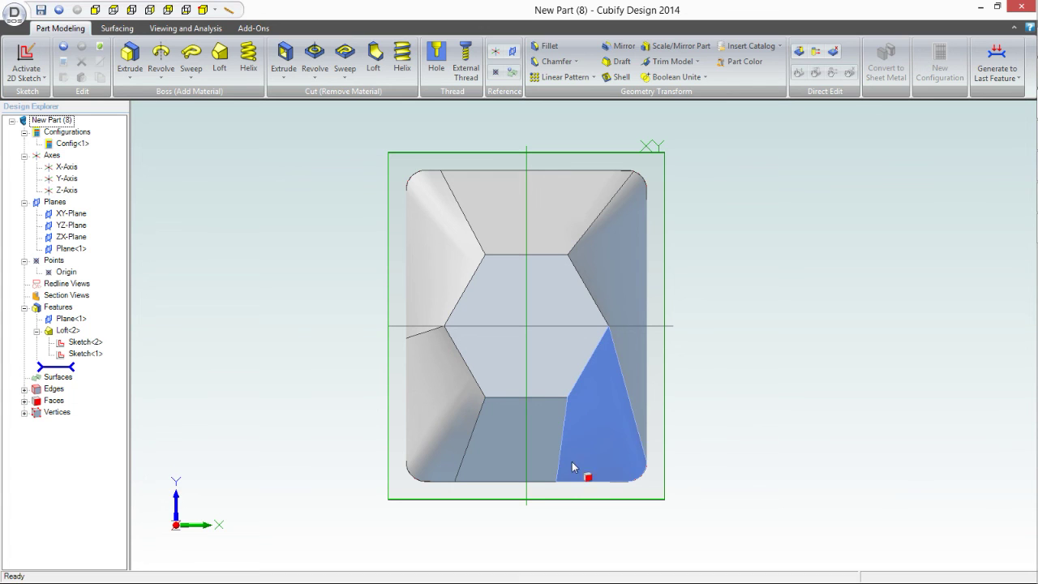
pyautogui.moveTo(747, 386); pyautogui.dragTo(688, 352, button='right')
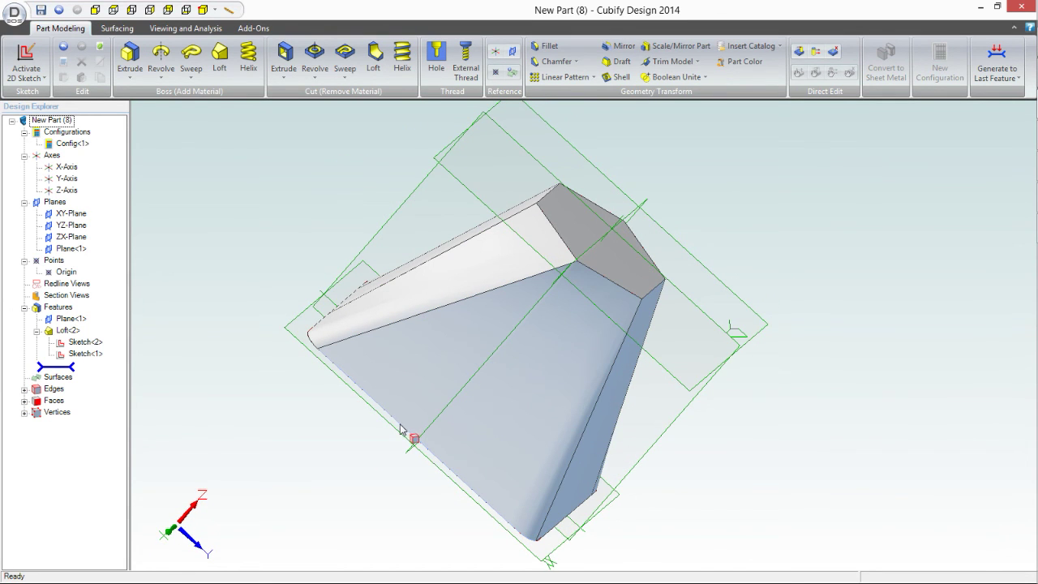
# Step: Inspect the loft's side faces and the transition between the hexagon and the rounded rectangle from different angles and distances
pyautogui.moveTo(401, 430); pyautogui.dragTo(535, 257, button='right')
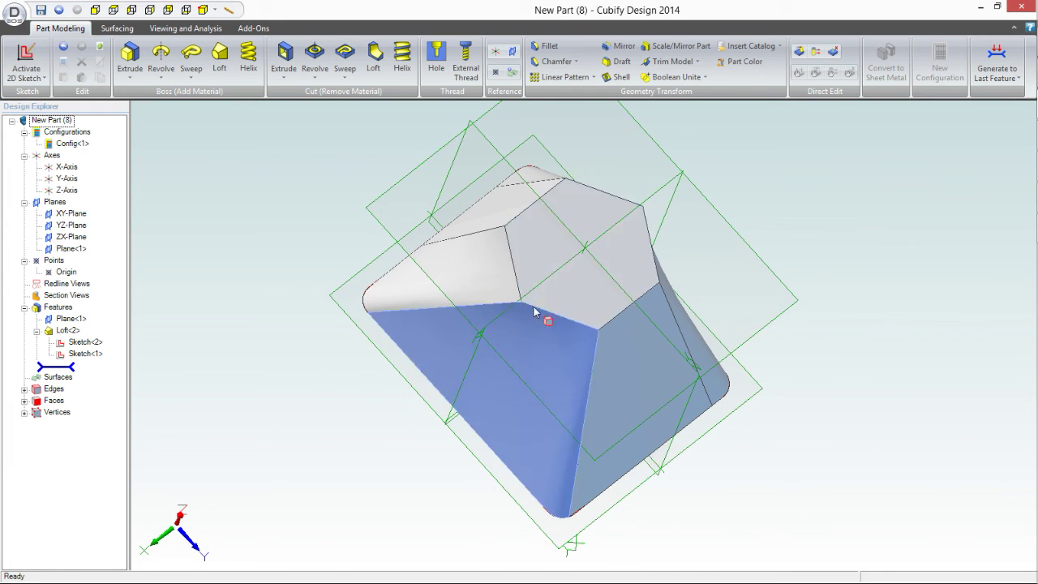
pyautogui.moveTo(594, 339); pyautogui.dragTo(537, 372, button='right')
pyautogui.moveTo(536, 366); pyautogui.dragTo(538, 365, button='middle')
pyautogui.scroll(-3, 453, 403)
pyautogui.moveTo(601, 319); pyautogui.dragTo(471, 361, button='right')
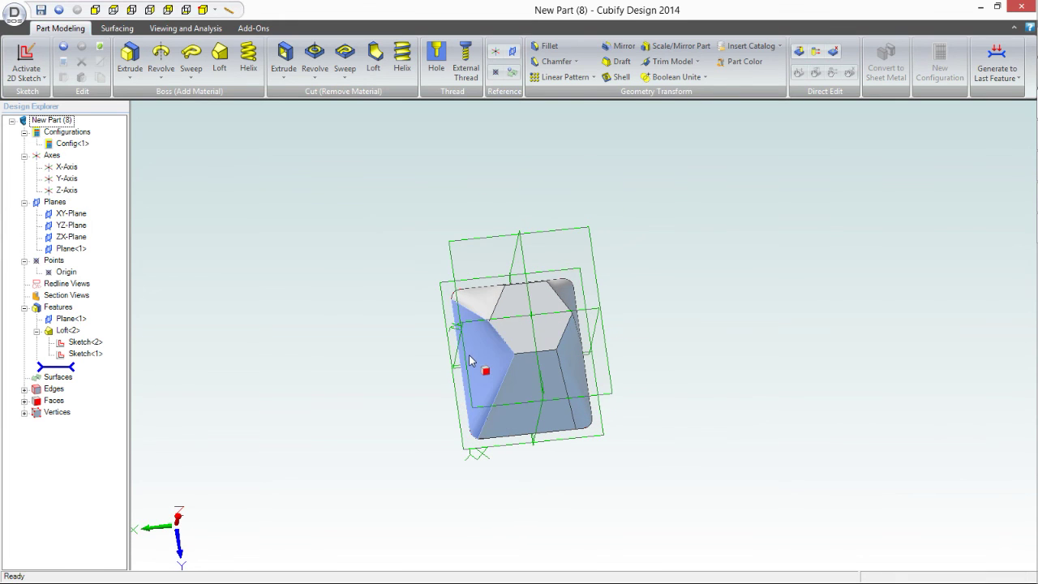
pyautogui.moveTo(704, 300)
pyautogui.mouseDown(button='right')
pyautogui.moveTo(699, 312)
pyautogui.moveTo(715, 297)
pyautogui.mouseUp(button='right')
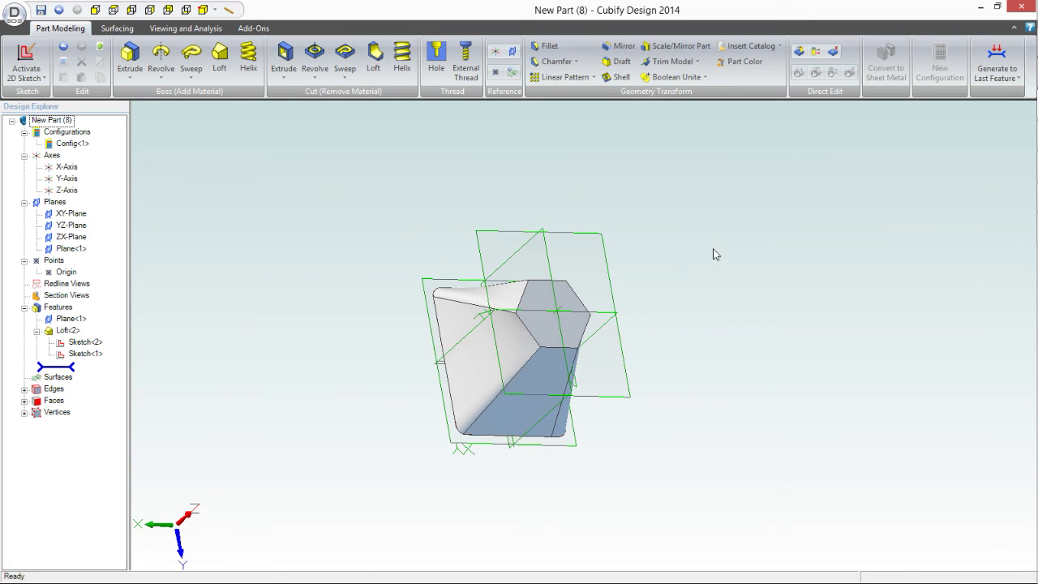
pyautogui.moveTo(714, 250)
pyautogui.mouseDown(button='right')
pyautogui.moveTo(702, 258)
pyautogui.moveTo(678, 238)
pyautogui.moveTo(698, 257)
pyautogui.moveTo(726, 252)
pyautogui.mouseUp(button='right')
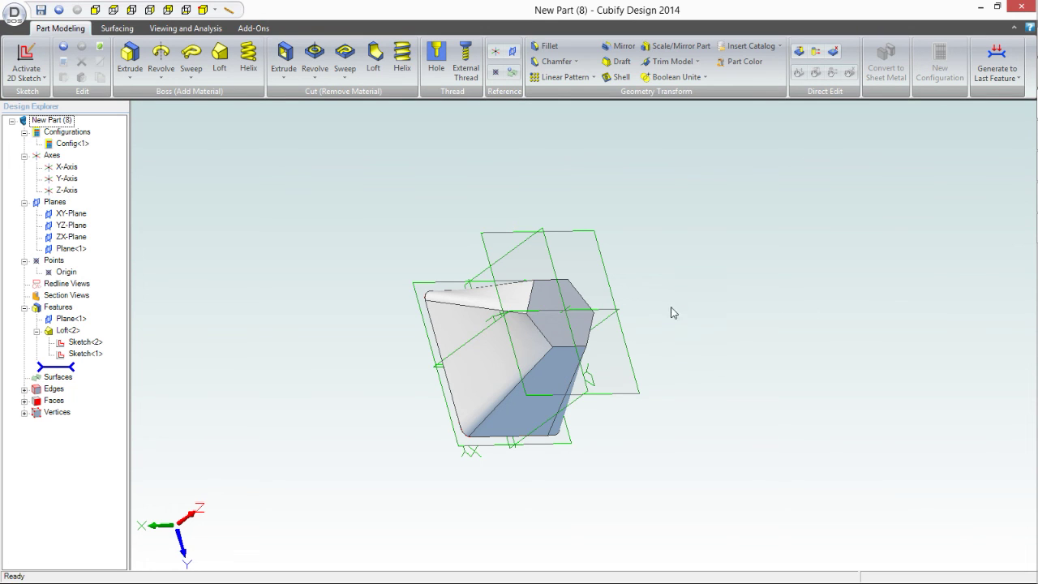
pyautogui.moveTo(702, 299); pyautogui.dragTo(673, 328, button='middle')
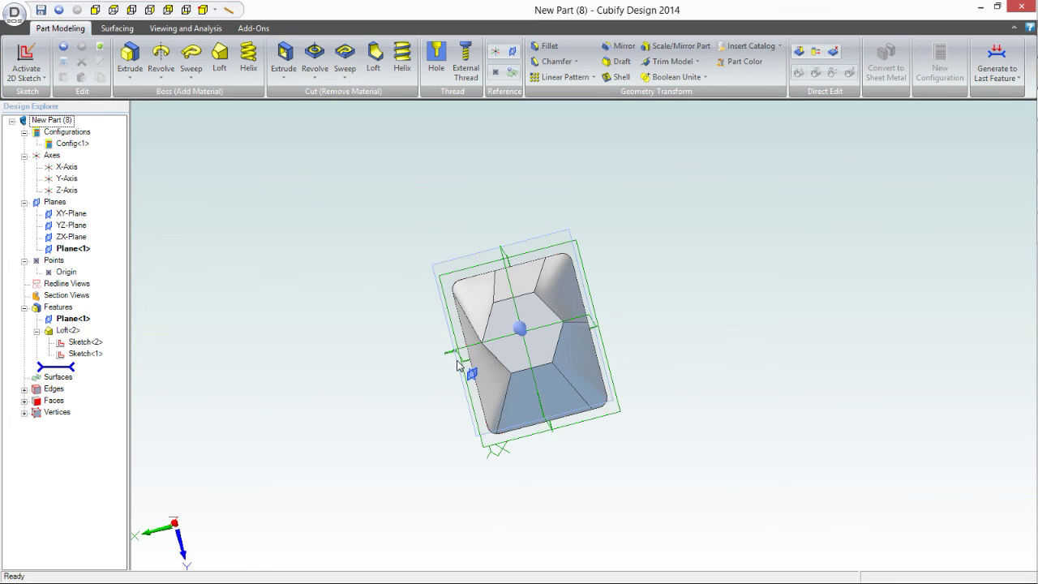
pyautogui.moveTo(551, 357); pyautogui.dragTo(403, 374, button='middle')
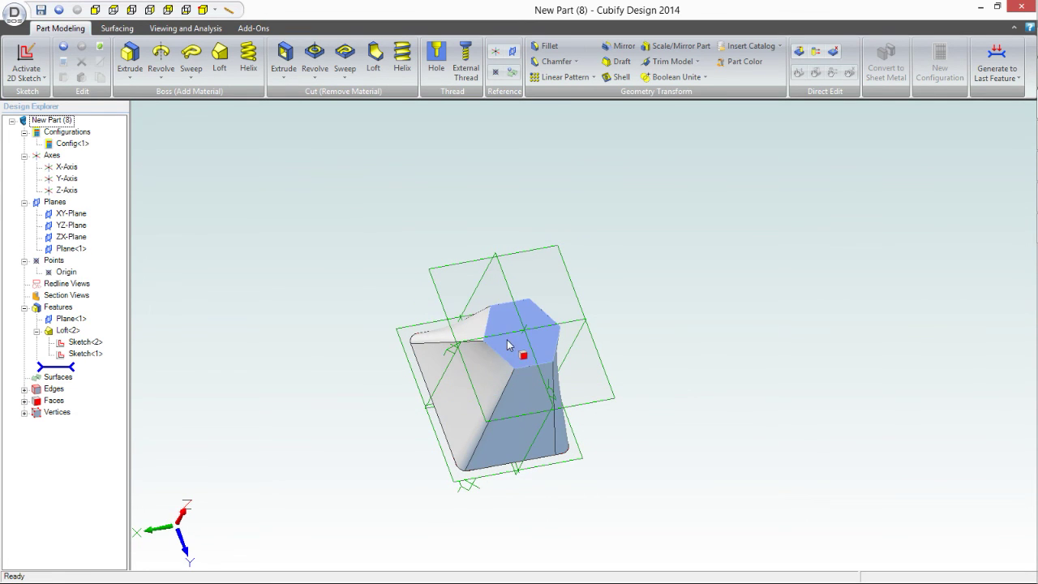
pyautogui.moveTo(757, 356)
pyautogui.mouseDown(button='middle')
pyautogui.moveTo(733, 367)
pyautogui.moveTo(752, 379)
pyautogui.moveTo(755, 367)
pyautogui.mouseUp(button='middle')
pyautogui.moveTo(653, 327); pyautogui.dragTo(593, 282, button='middle')
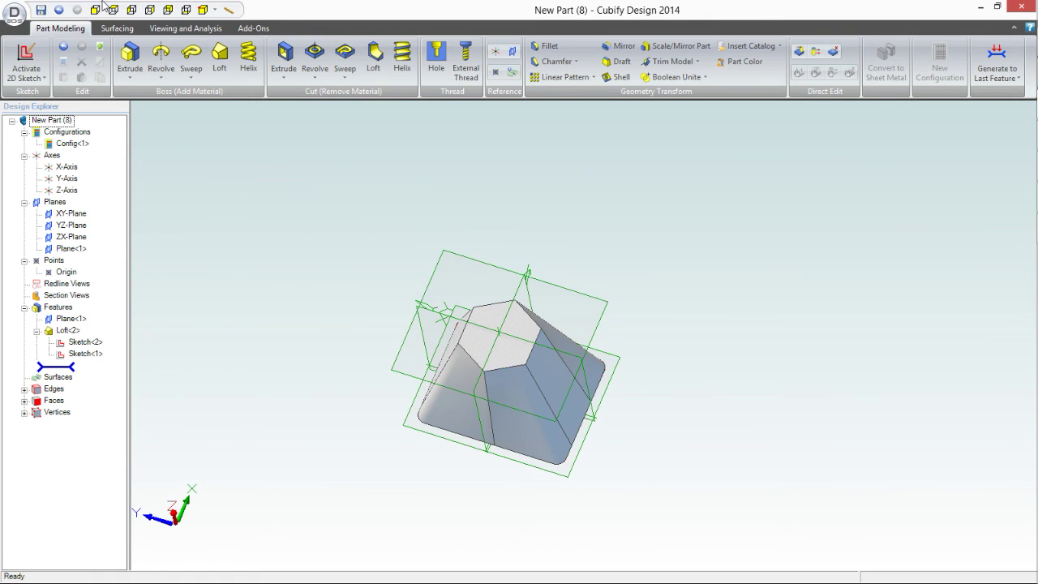
# Step: Export the lofted part as a binary STL file named junk part in the squibb gun folder, using the preset STL options
pyautogui.click(15, 15)
pyautogui.moveTo(43, 39)
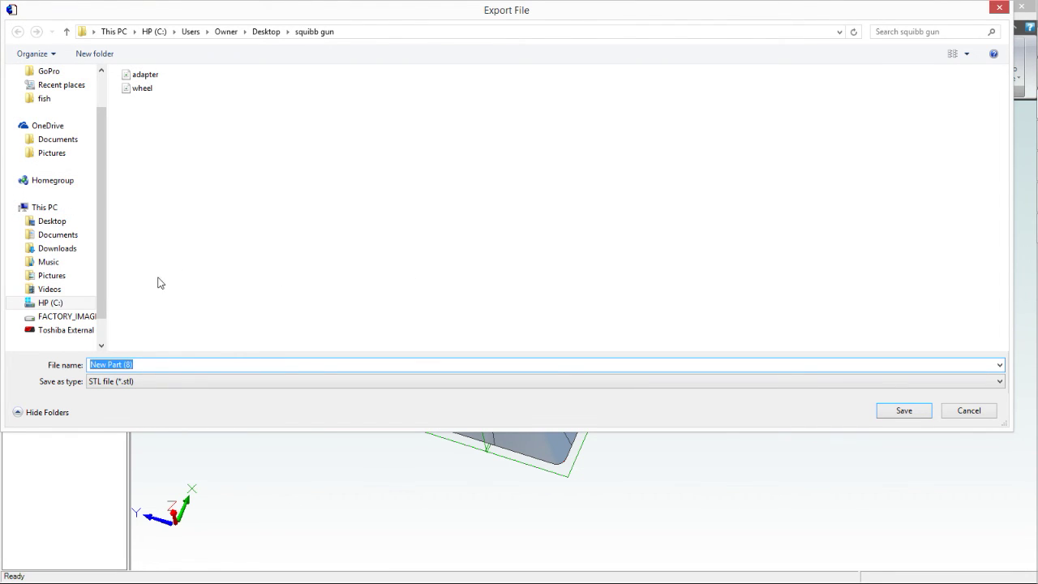
pyautogui.moveTo(147, 369); pyautogui.dragTo(94, 366)
pyautogui.write('junk part')
pyautogui.click(905, 411)
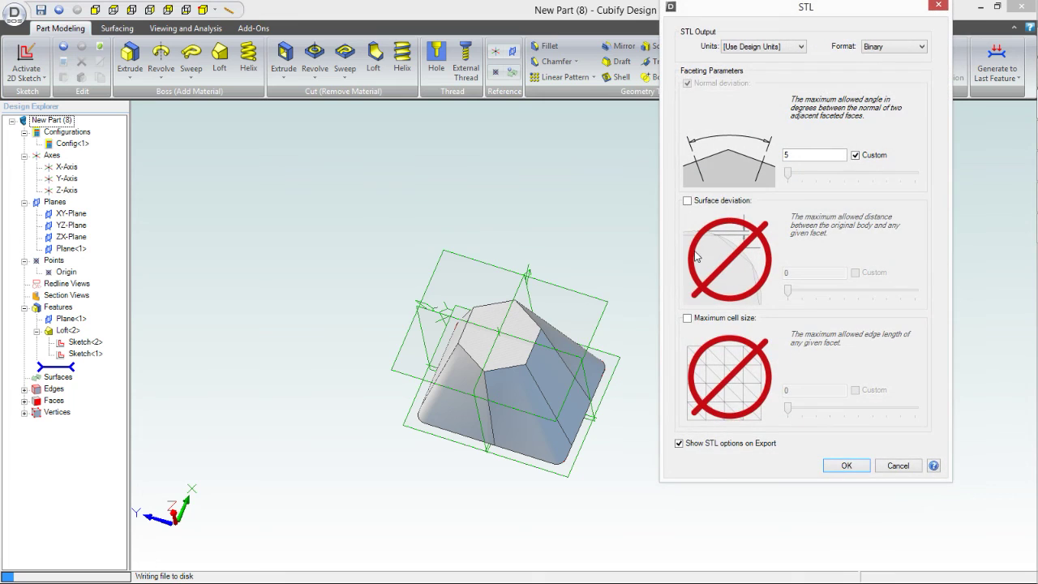
pyautogui.click(855, 471)
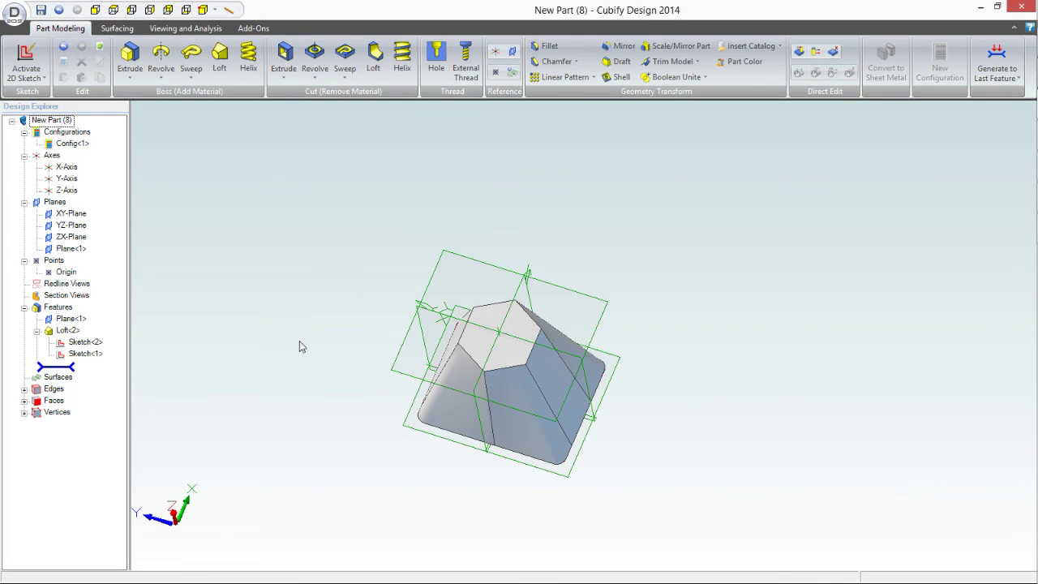
# Step: Minimize the part, DWG drawing and home windows of Cubify Design to switch to Simplify3D
pyautogui.scroll(4, 359, 417)
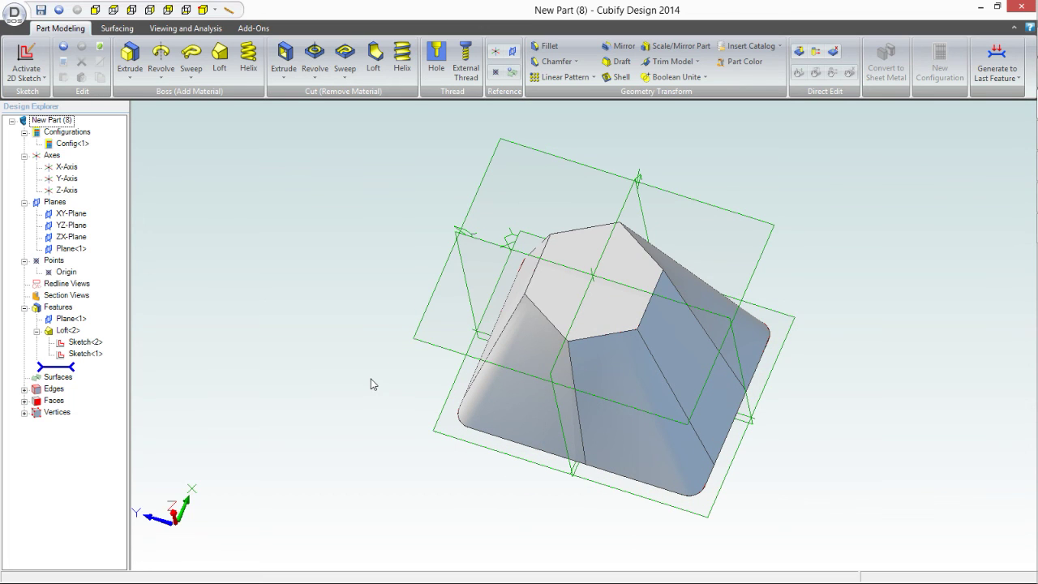
pyautogui.moveTo(369, 359); pyautogui.dragTo(343, 346, button='right')
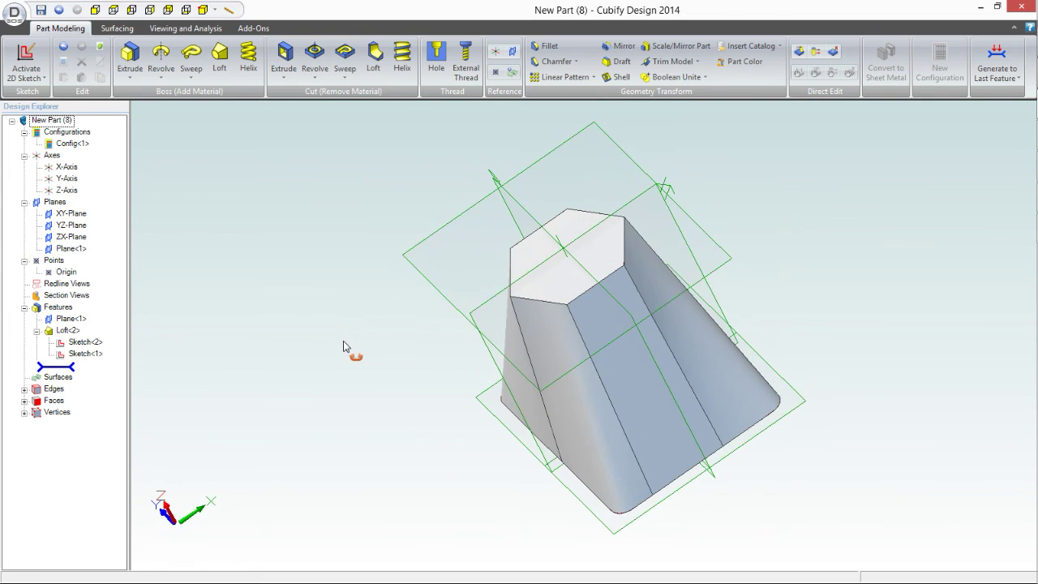
pyautogui.click(982, 8)
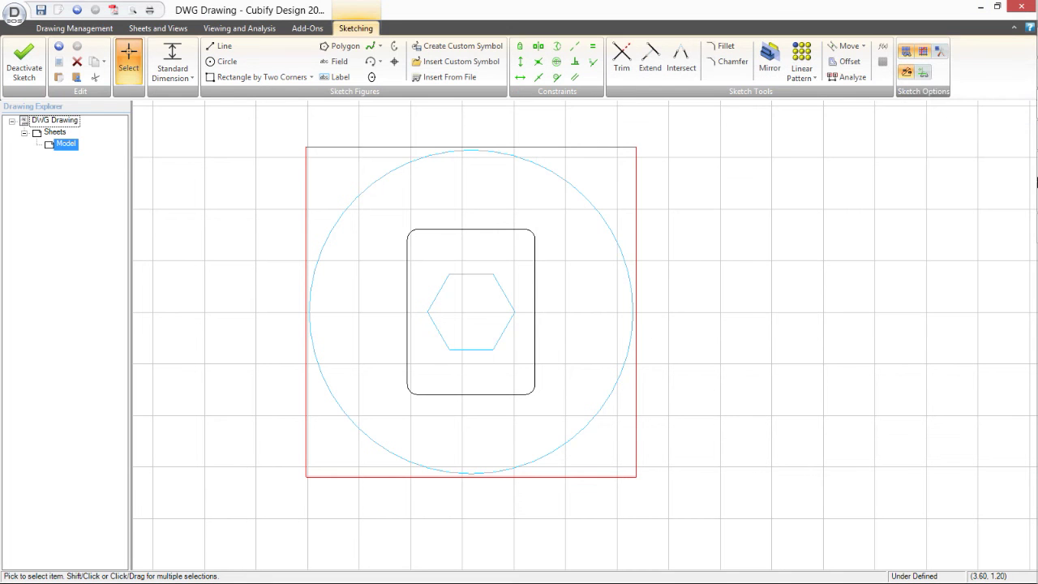
pyautogui.click(981, 8)
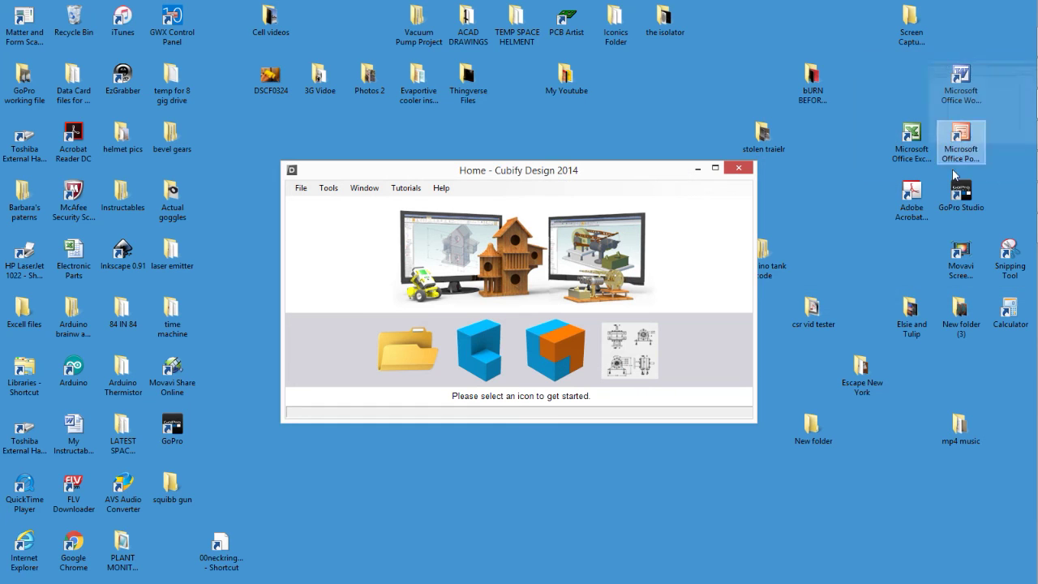
pyautogui.click(698, 168)
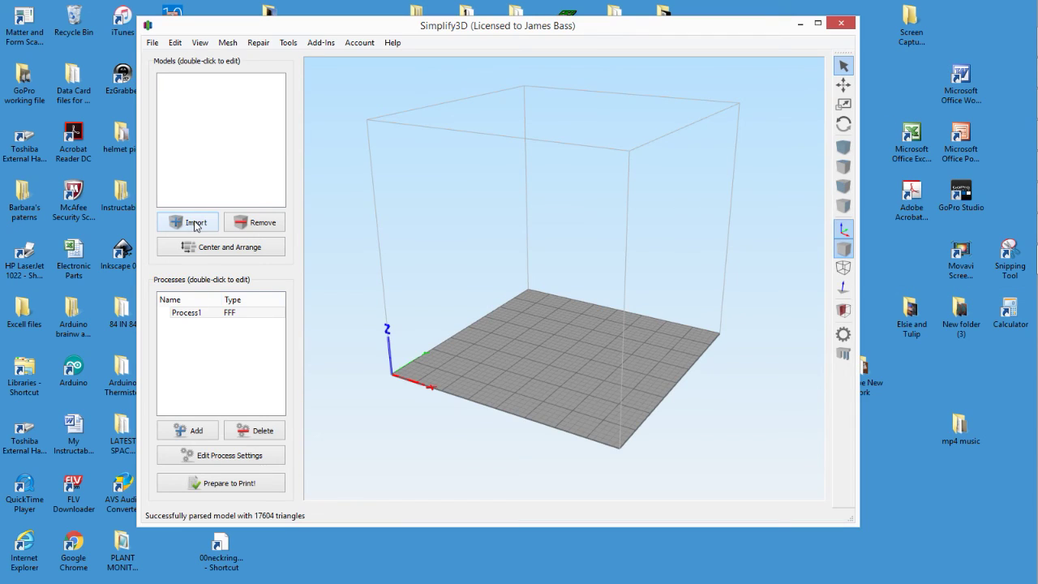
# Step: Import the junk part model from the squibb gun folder into Simplify3D
pyautogui.click(194, 224)
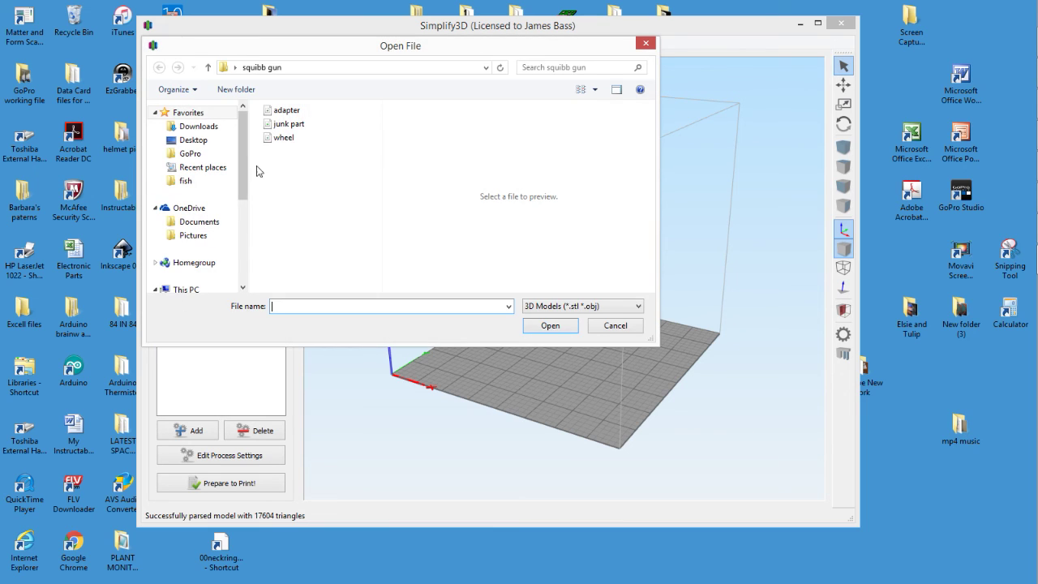
pyautogui.click(289, 124)
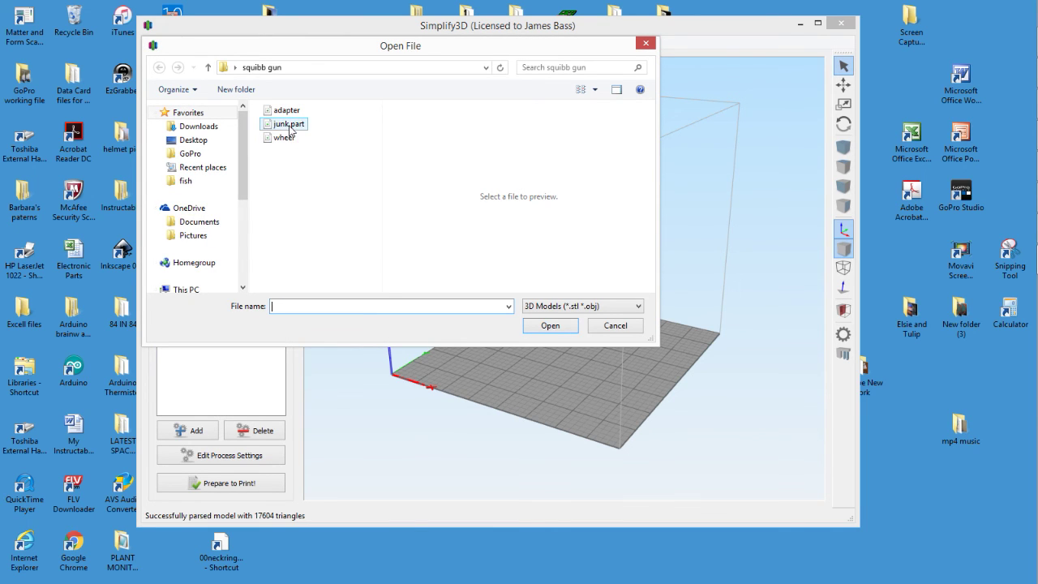
pyautogui.click(549, 325)
pyautogui.click(578, 292)
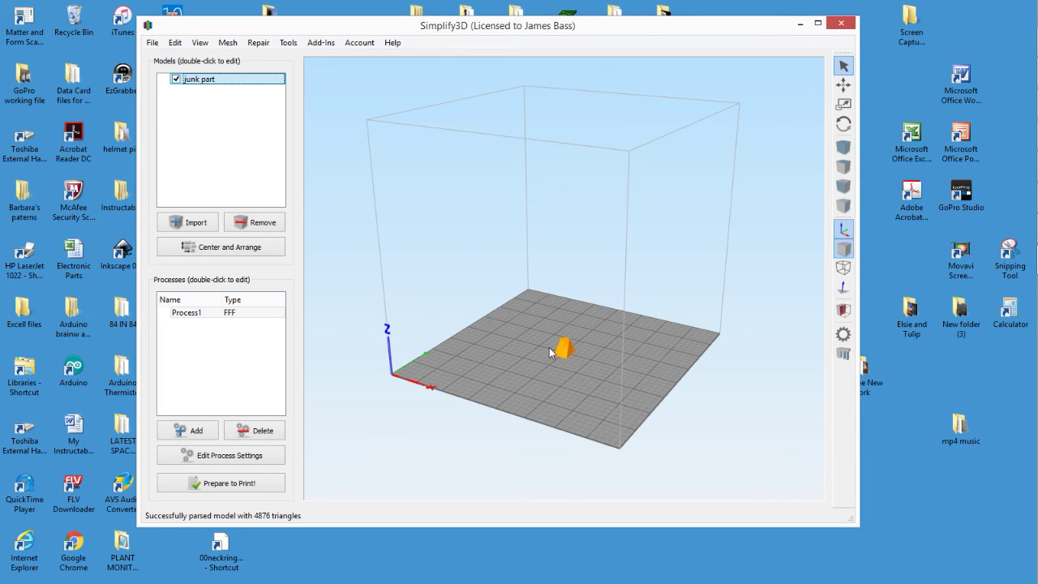
# Step: Examine the imported junk part on the print bed from several angles and distances to check its shape and size
pyautogui.scroll(5, 550, 352)
pyautogui.scroll(-2, 612, 395)
pyautogui.moveTo(573, 422); pyautogui.dragTo(625, 425)
pyautogui.scroll(5, 557, 434)
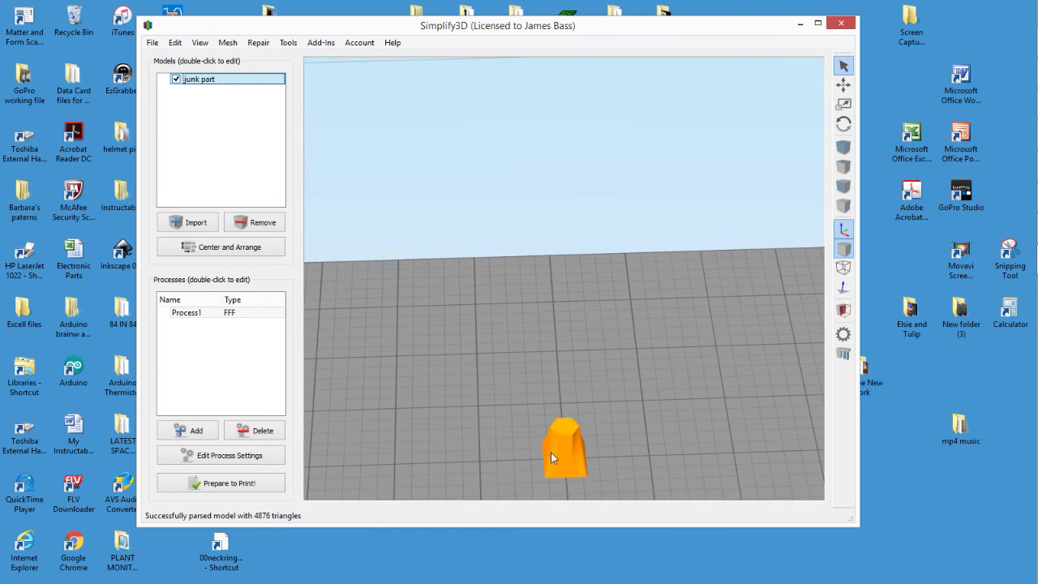
pyautogui.scroll(-5, 520, 428)
pyautogui.moveTo(550, 407); pyautogui.dragTo(381, 373)
pyautogui.moveTo(620, 416); pyautogui.dragTo(516, 468)
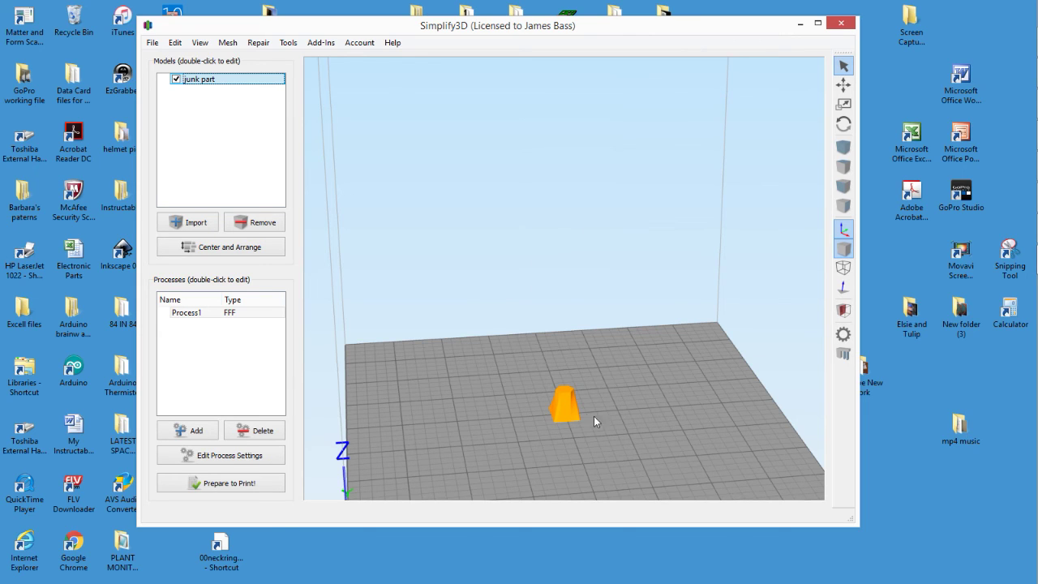
pyautogui.moveTo(524, 450); pyautogui.dragTo(578, 264)
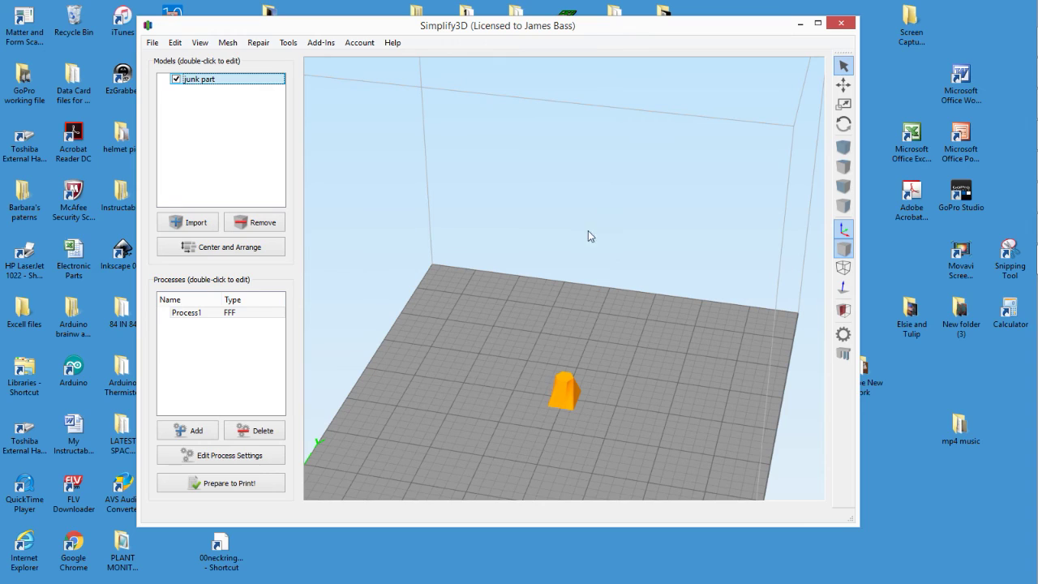